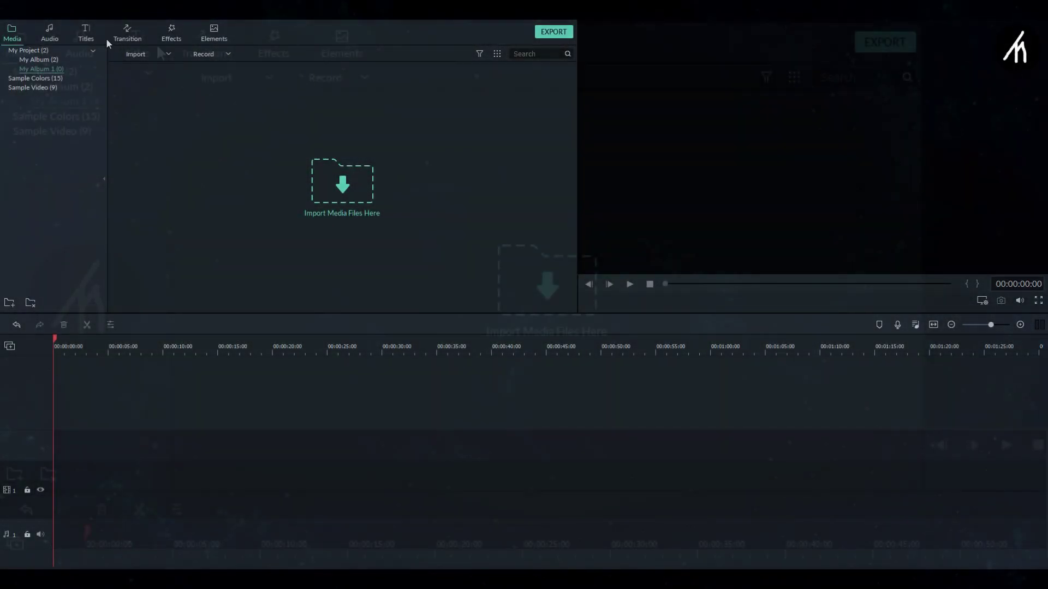
Place the Title 31 template at the start of video track 1
click(86, 29)
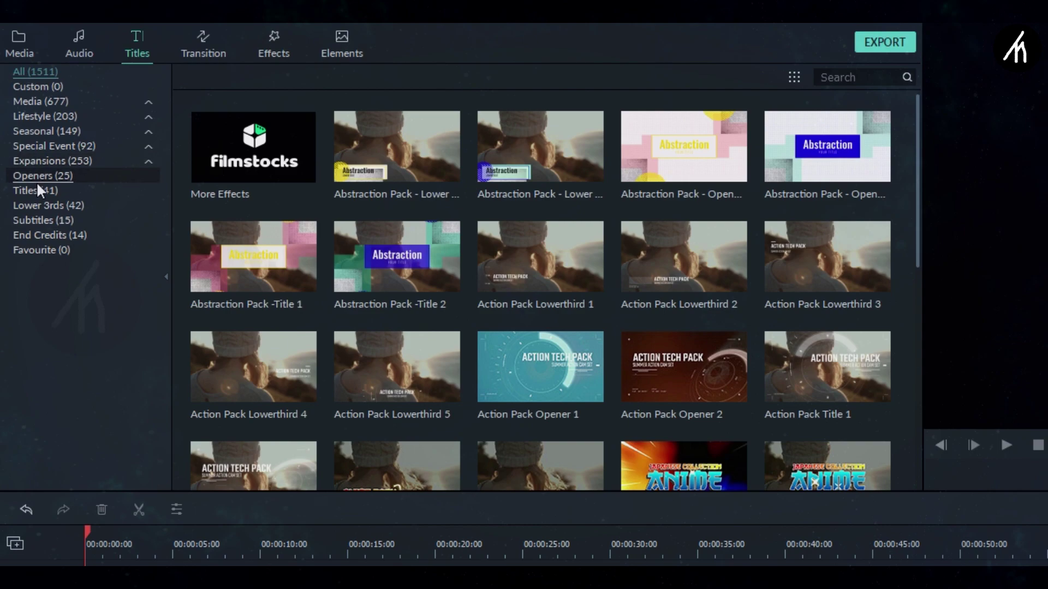
click(37, 189)
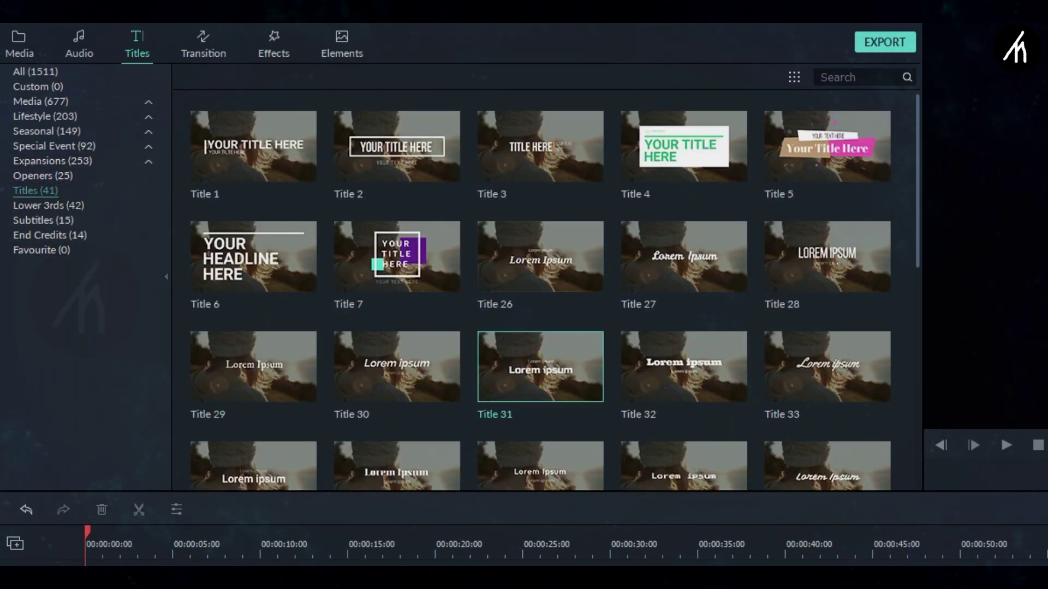
drag(540, 367, 63, 482)
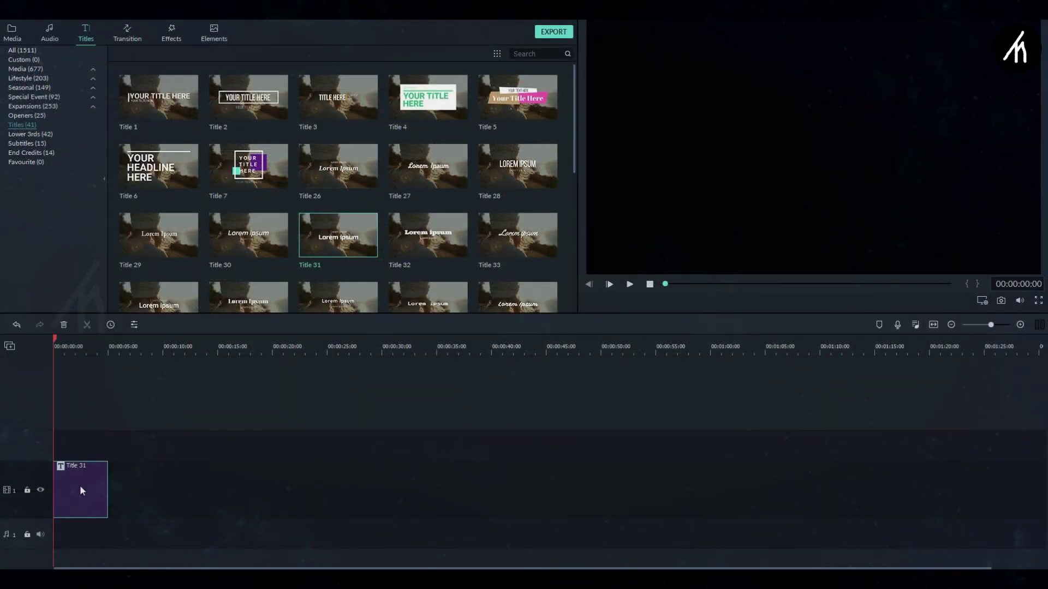
Change the title's text to 'Techno Mania' and shorten the clip slightly from its end
double_click(80, 488)
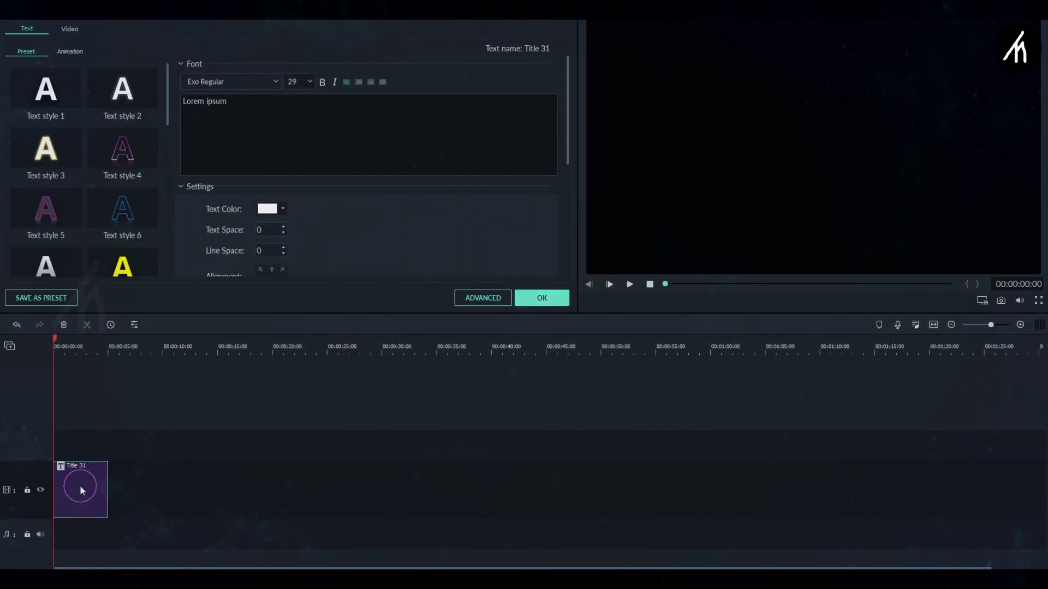
click(499, 304)
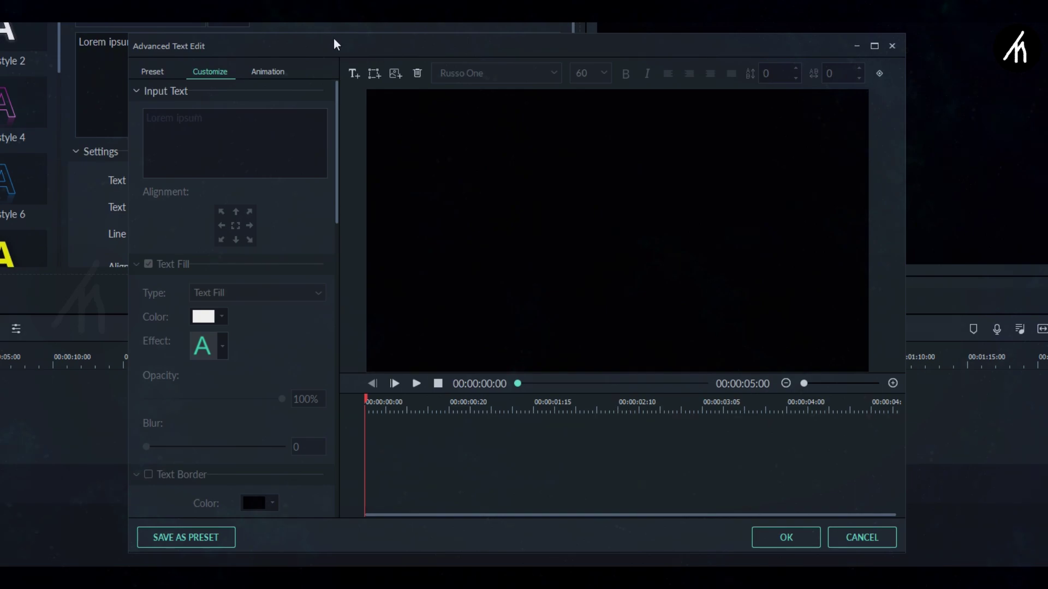
click(360, 77)
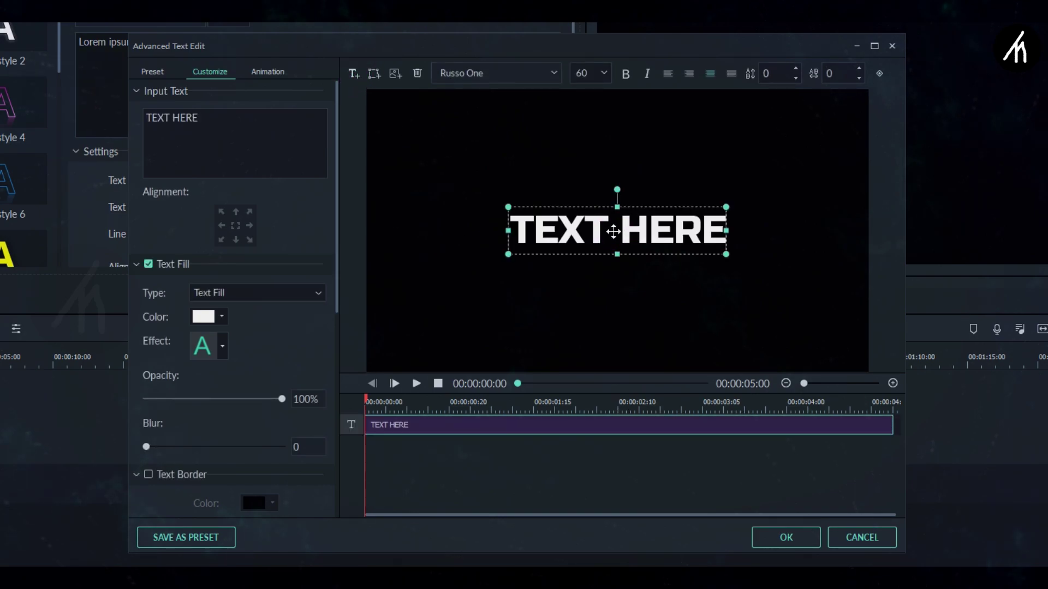
click(284, 140)
key(ctrl+a)
text(Techno Mani)
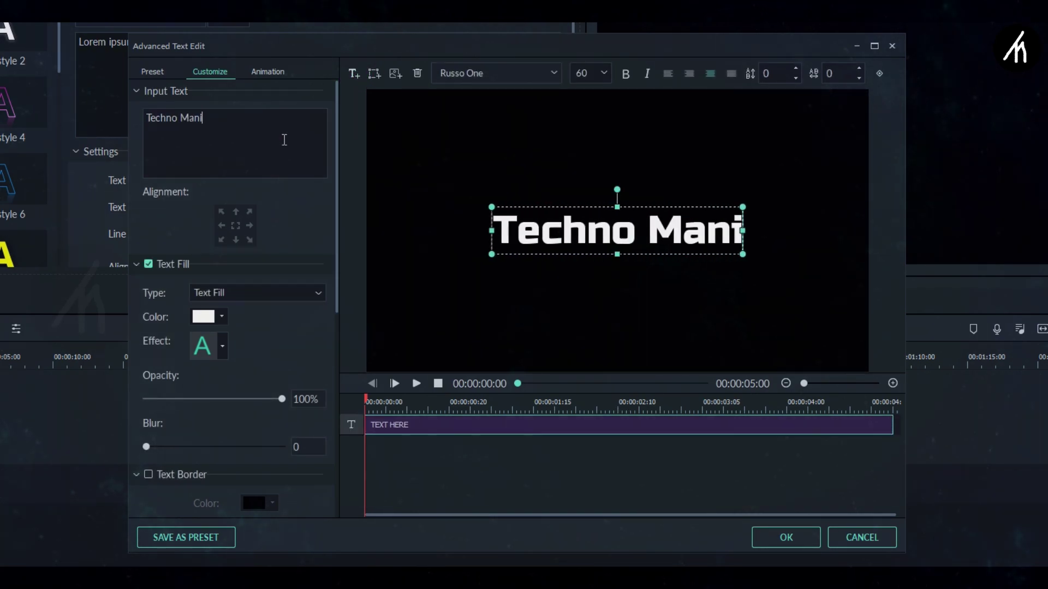
text(a)
click(765, 530)
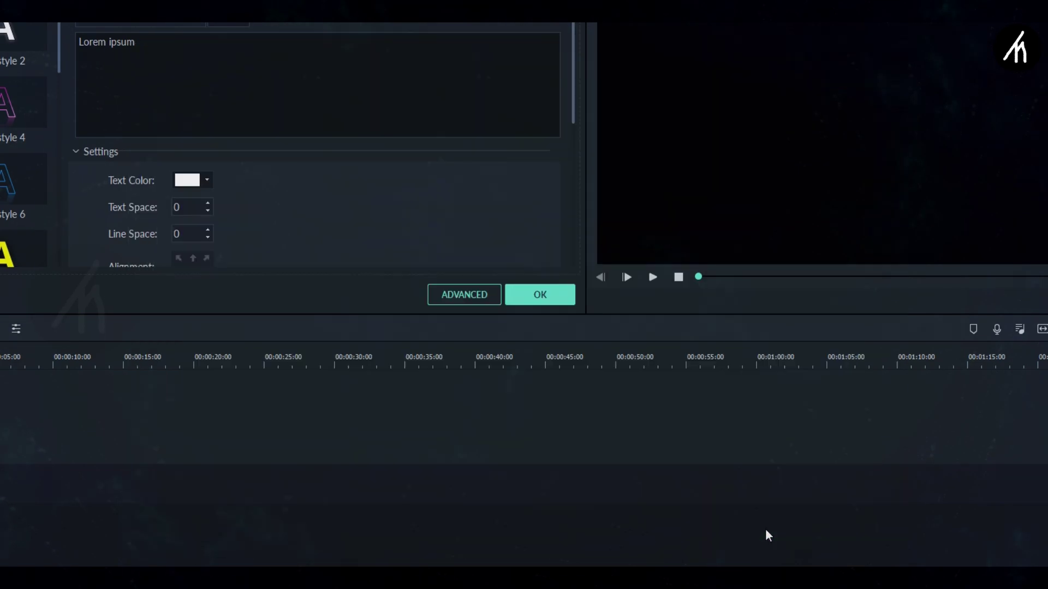
click(540, 296)
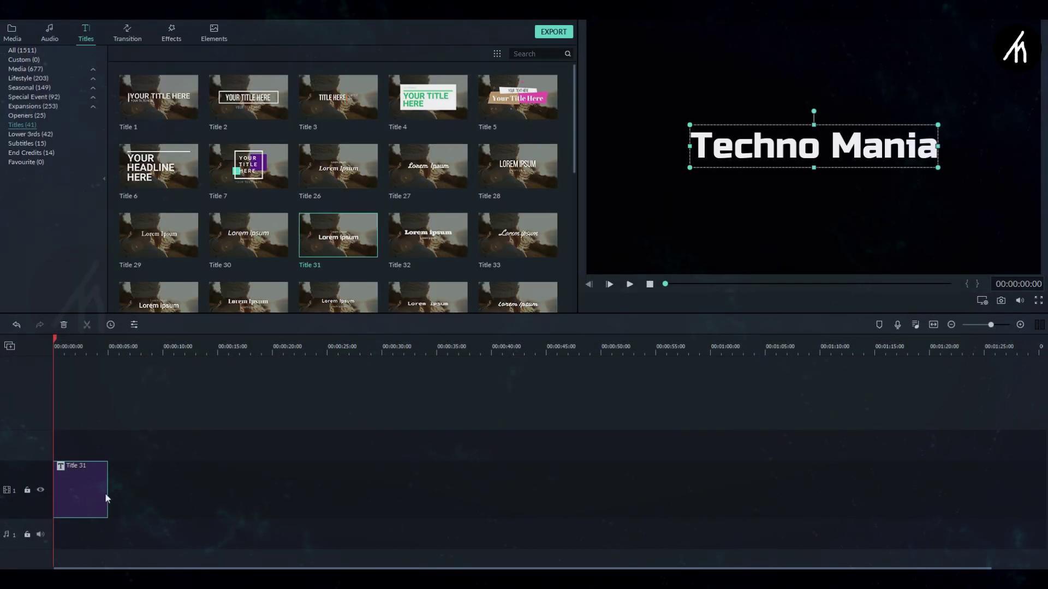
drag(105, 494, 109, 494)
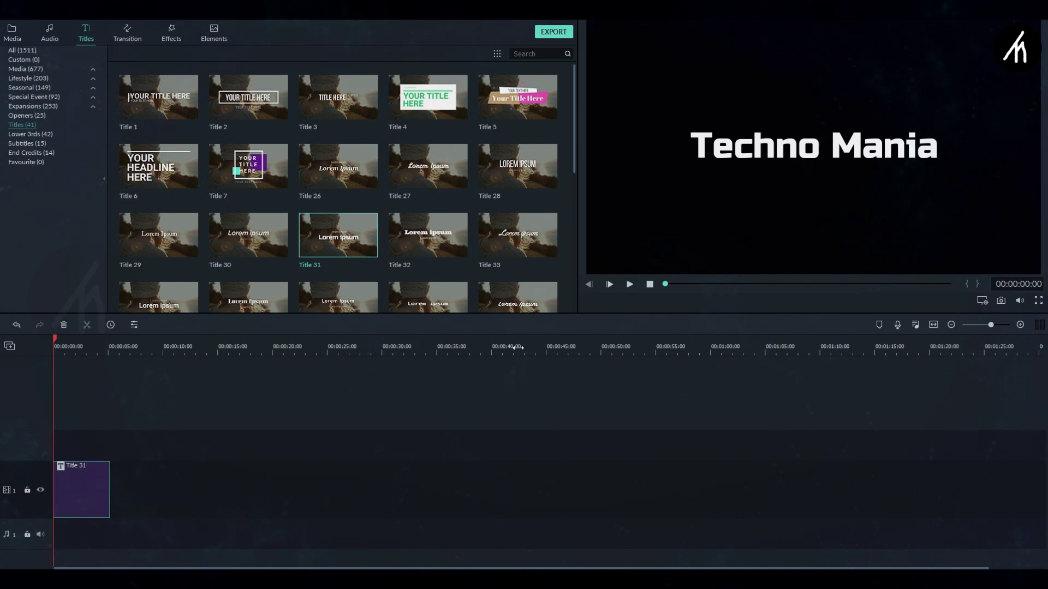
Export the title as an MP4 video, then delete it from the timeline
click(554, 32)
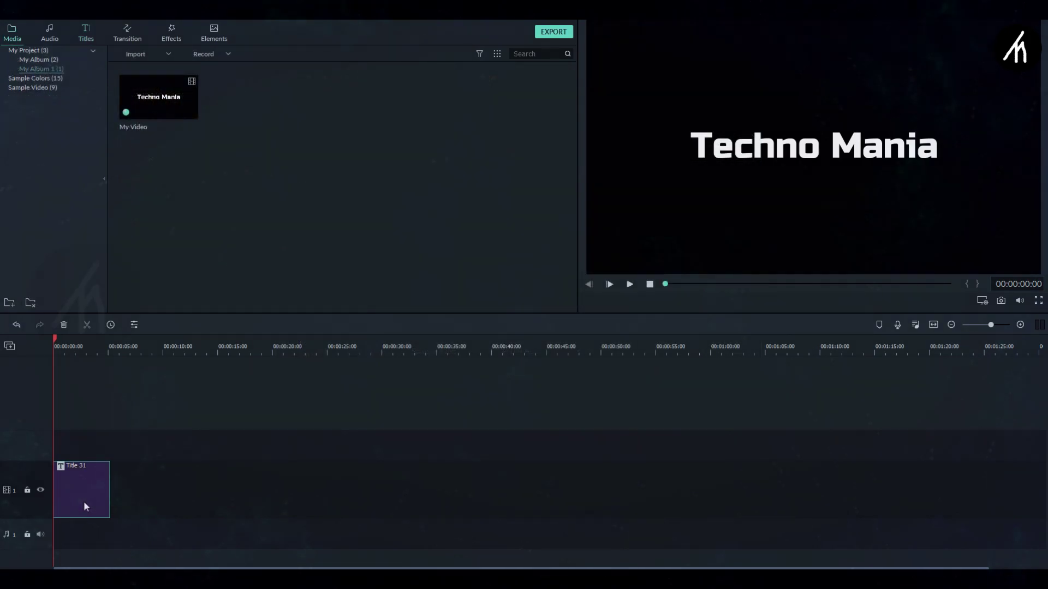
click(83, 500)
key(Delete)
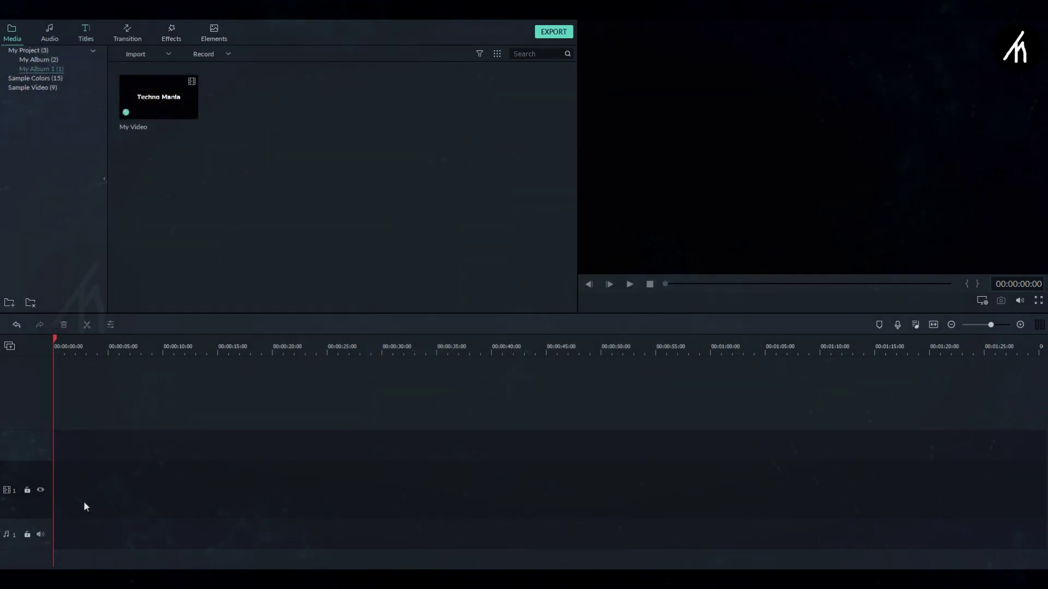
Import the demo wiggle clips and put Demo wiggle on video track 1, keeping project settings
click(41, 69)
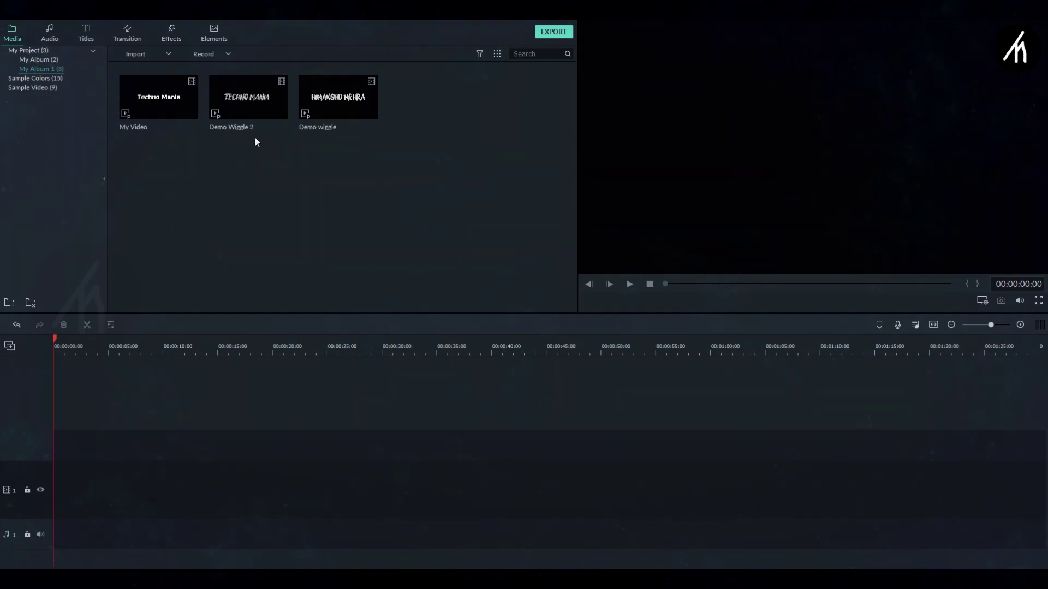
click(330, 111)
drag(353, 112, 56, 490)
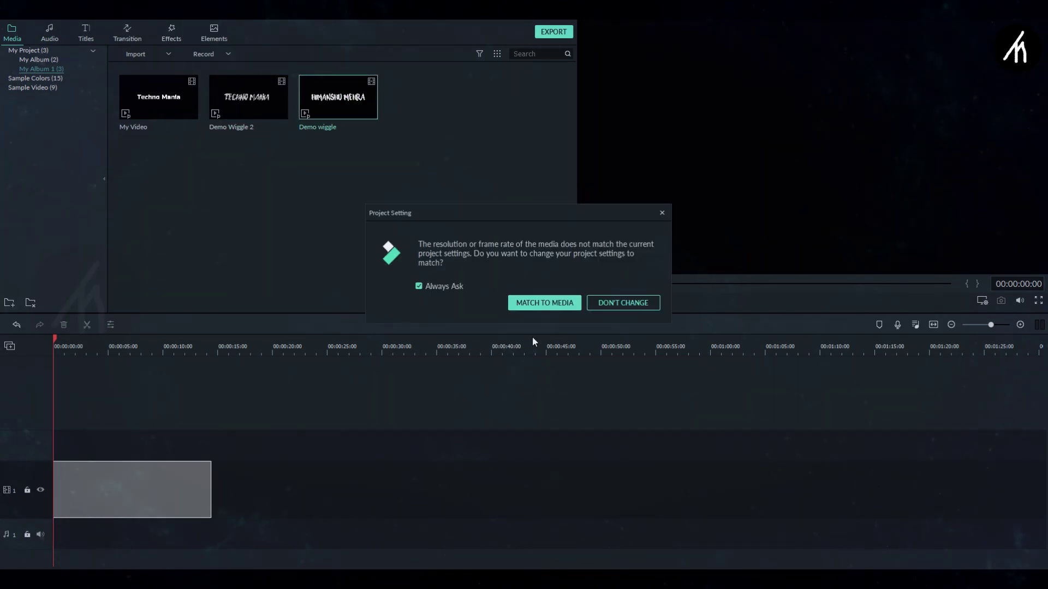
click(613, 304)
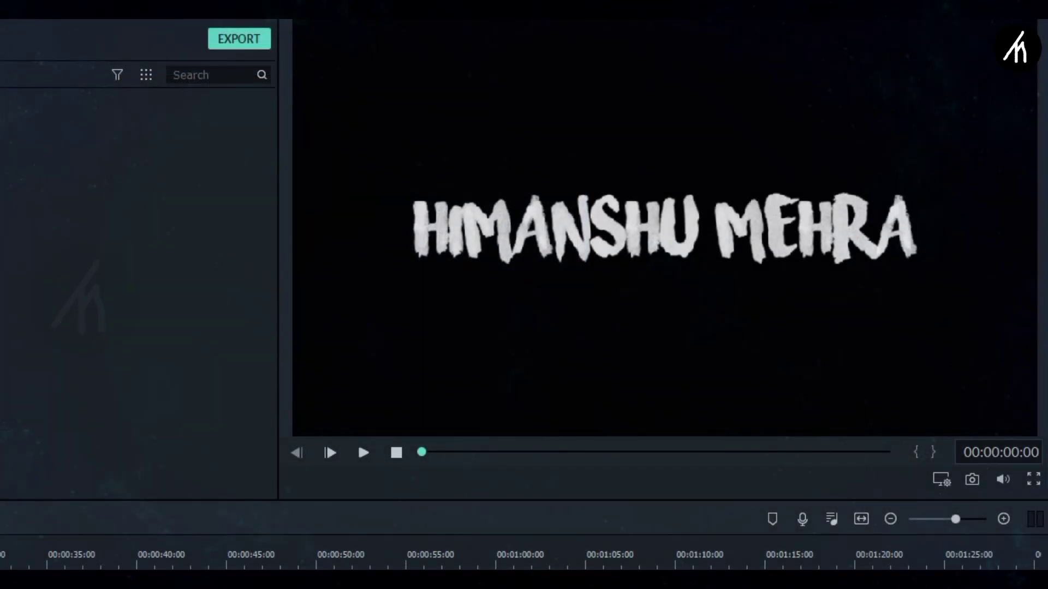
key(space)
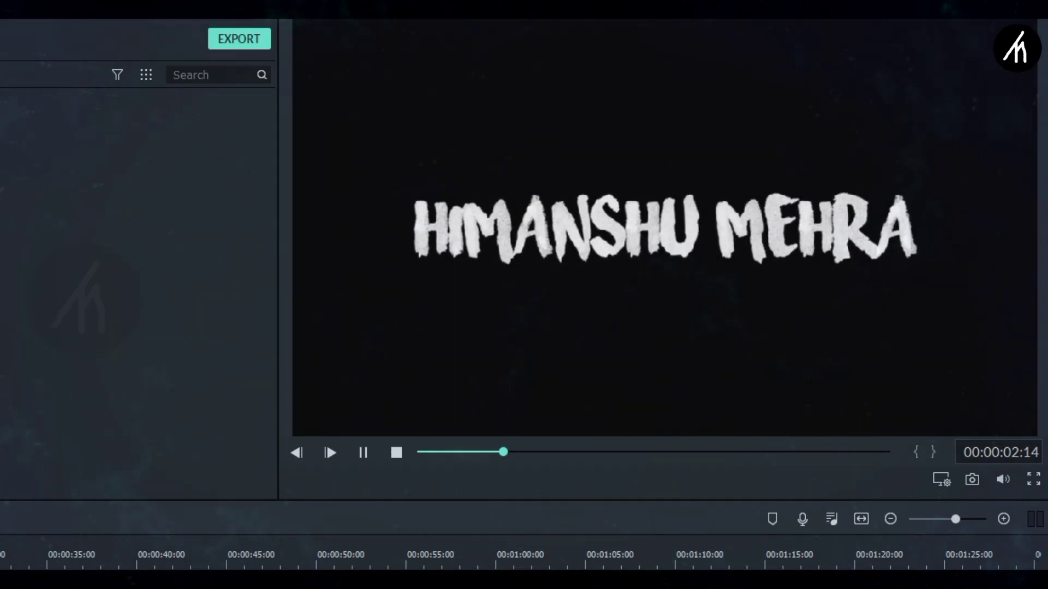
click(396, 453)
key(space)
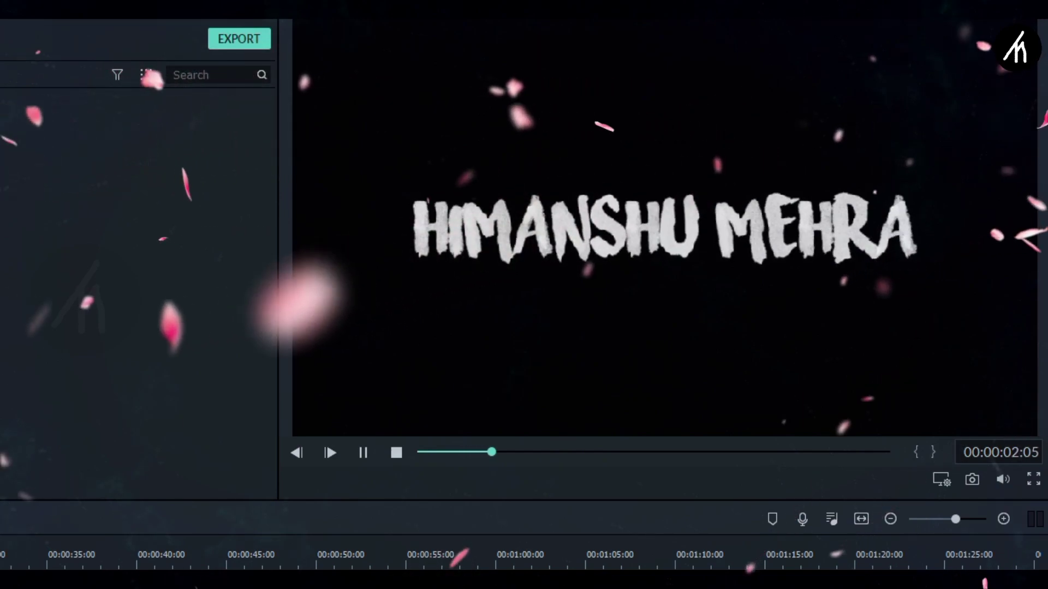
key(space)
key(Home)
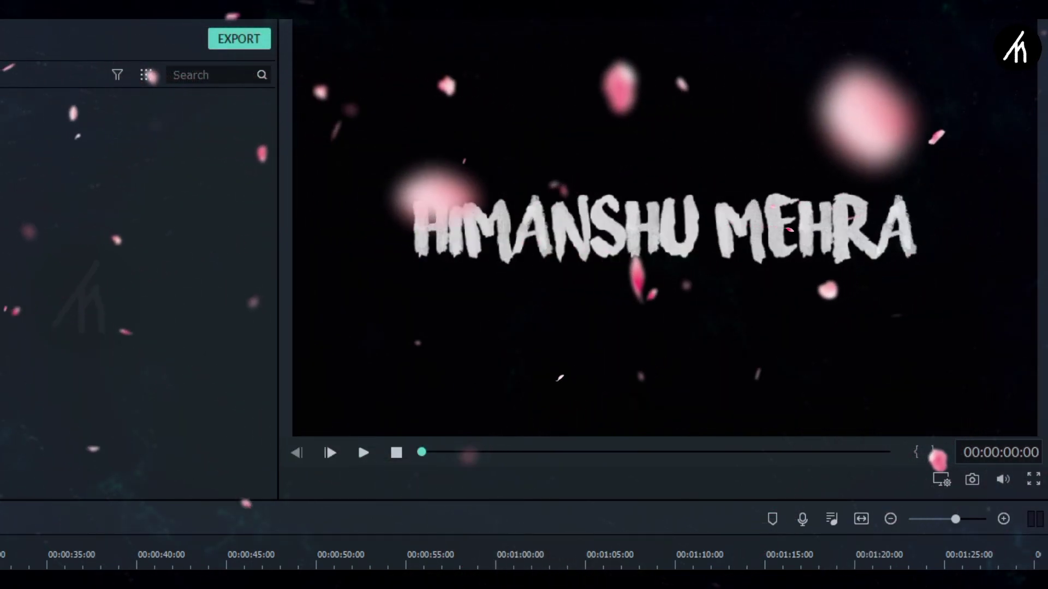
key(space)
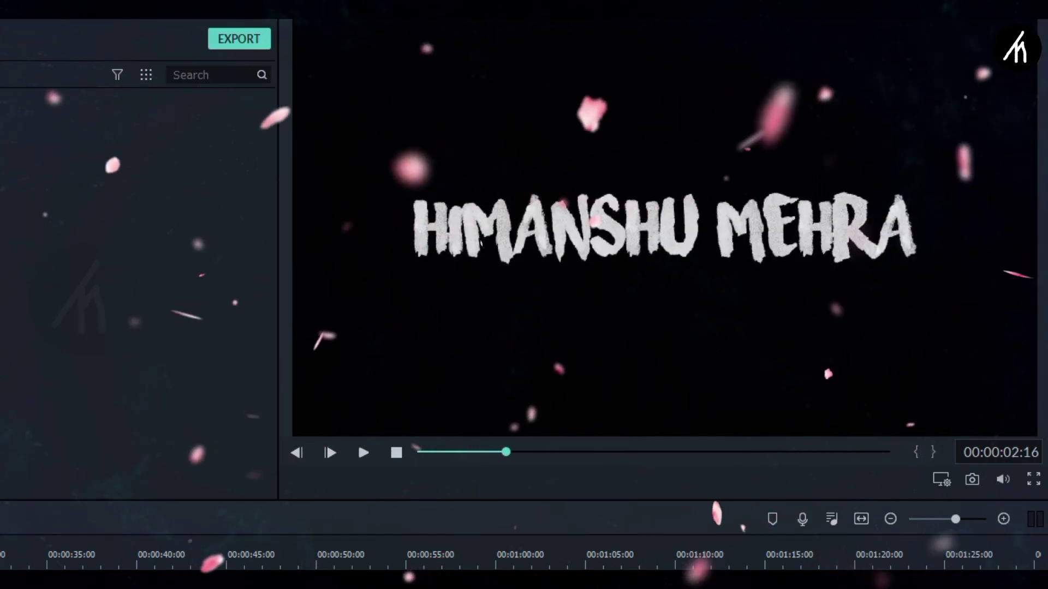
key(Home)
key(space)
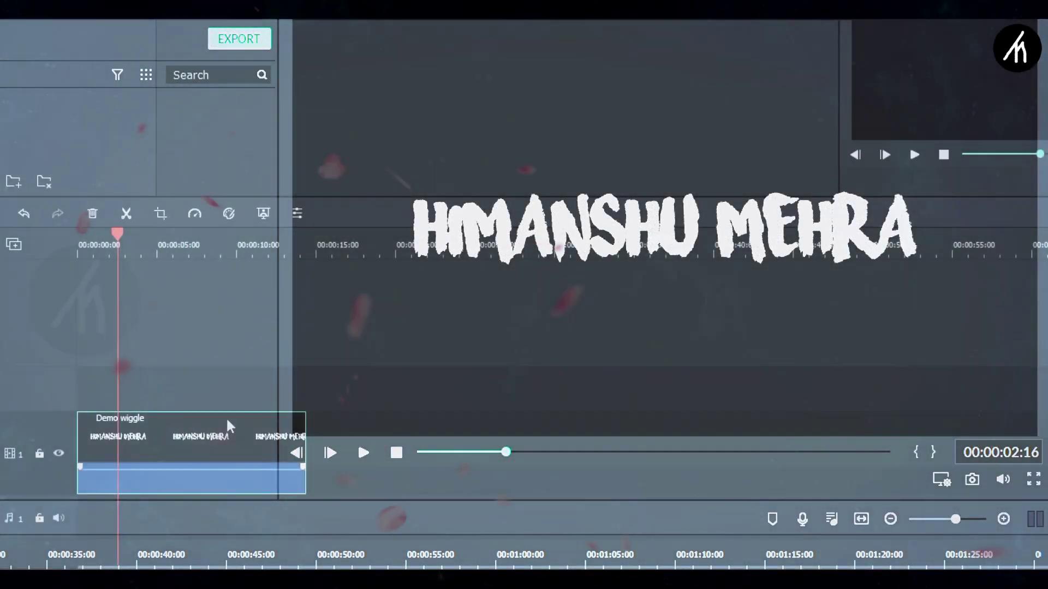
In the Demo wiggle clip's Crop and Zoom, use a 16:9 ratio and shrink the crop to 137 x 77 over the lettering
right_click(225, 417)
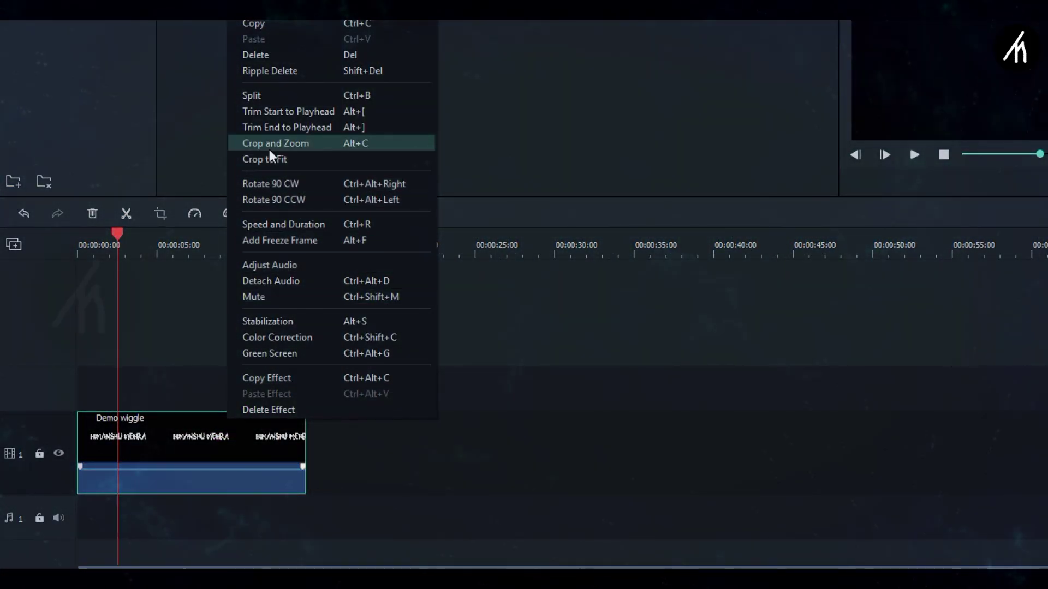
click(269, 145)
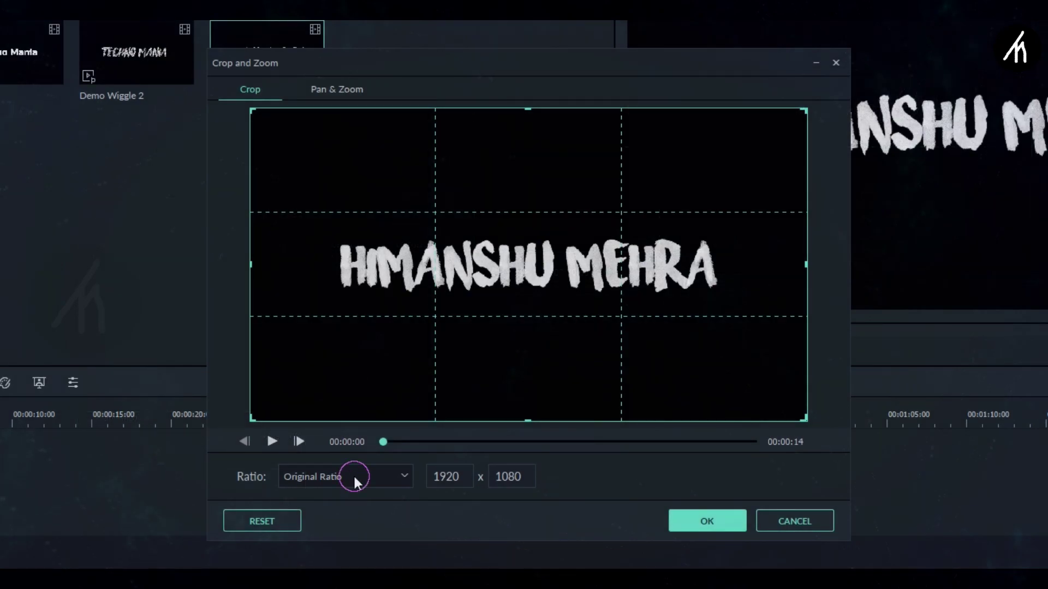
click(352, 474)
click(300, 514)
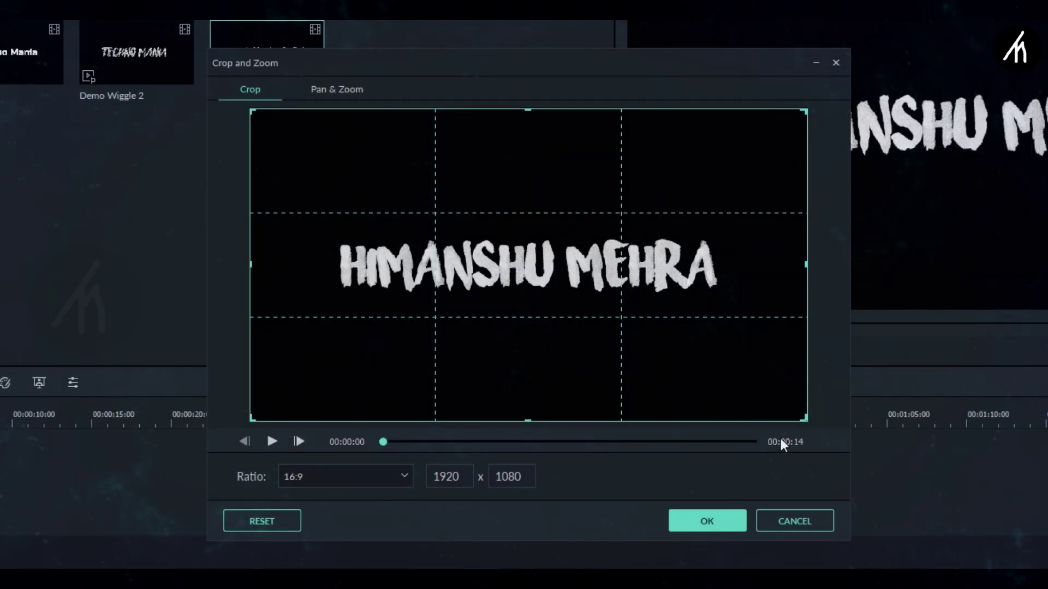
drag(763, 389, 481, 198)
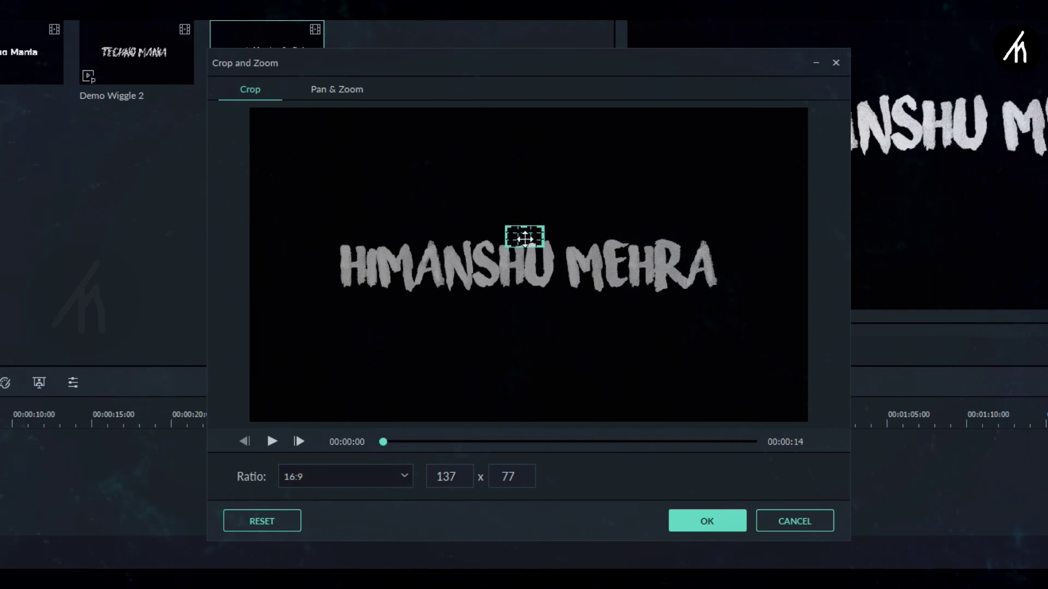
Enlarge the Pan & Zoom end frame to the full 1917 x 1078 view, preview the zoom, and apply it
click(333, 93)
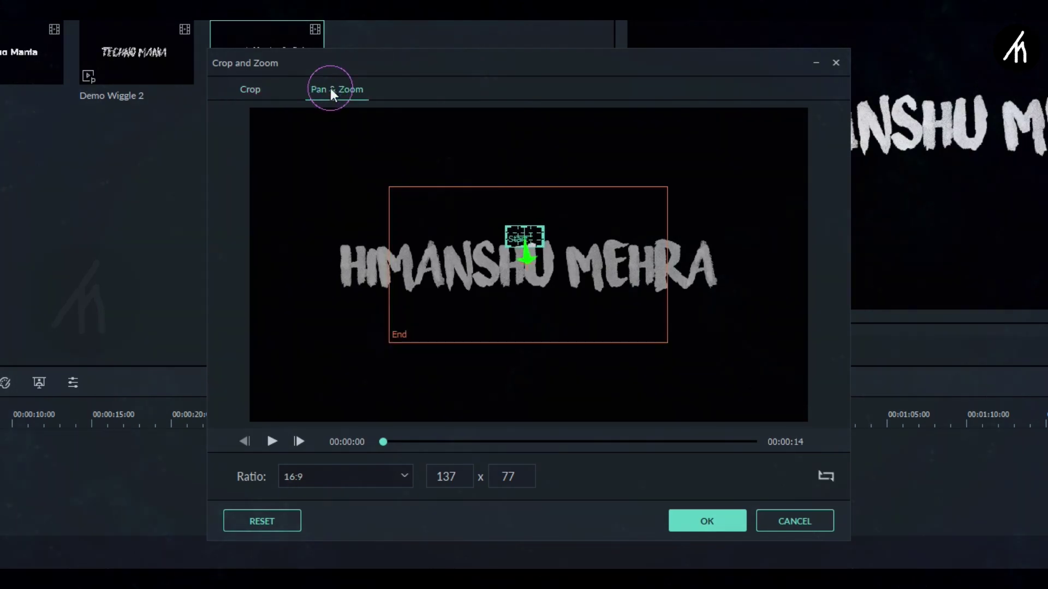
click(662, 335)
drag(660, 338, 901, 473)
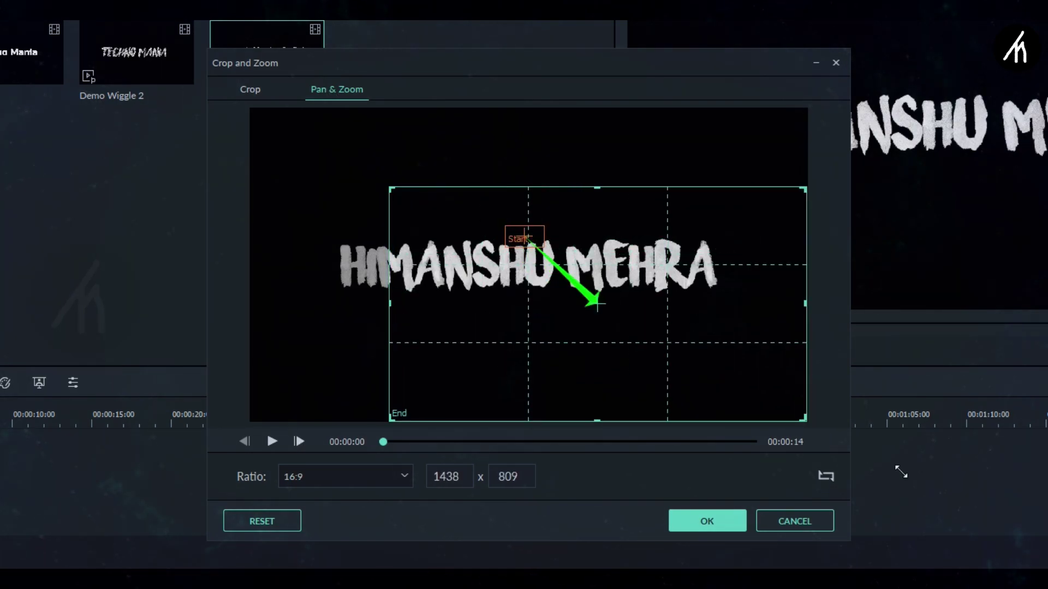
drag(390, 190, 147, 88)
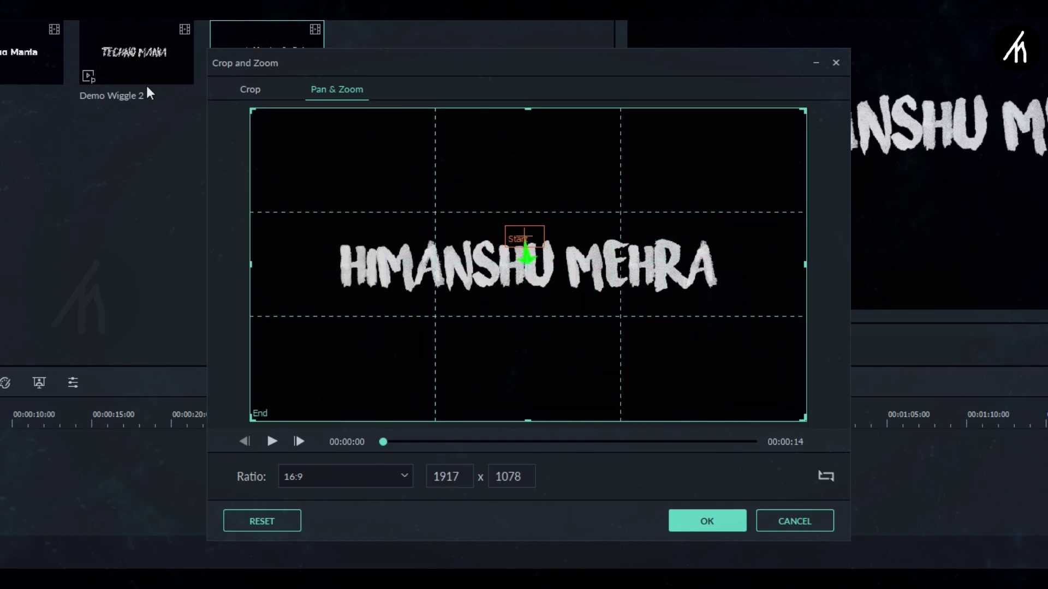
click(271, 442)
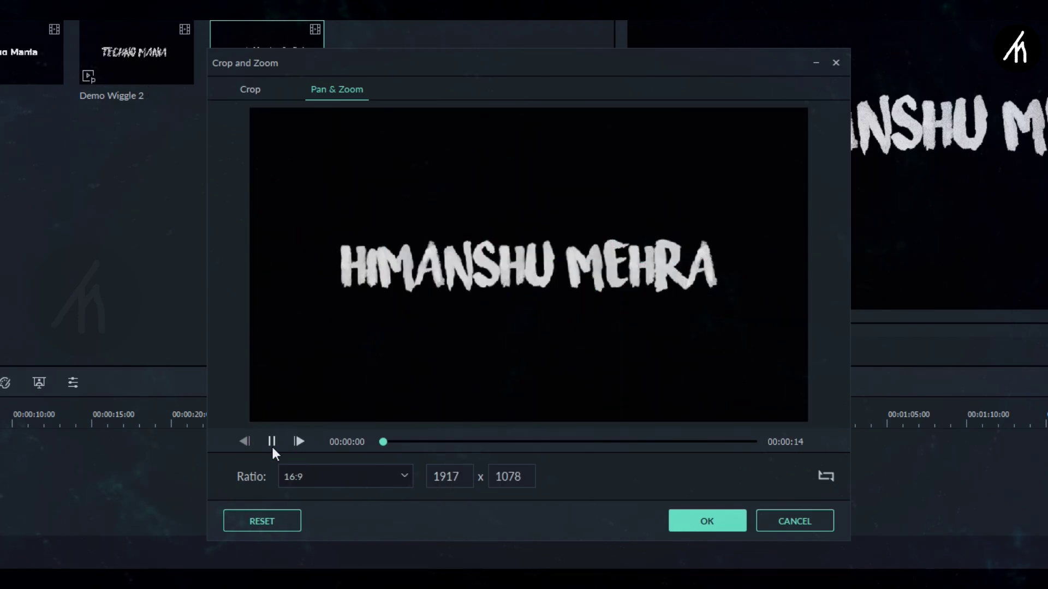
click(732, 442)
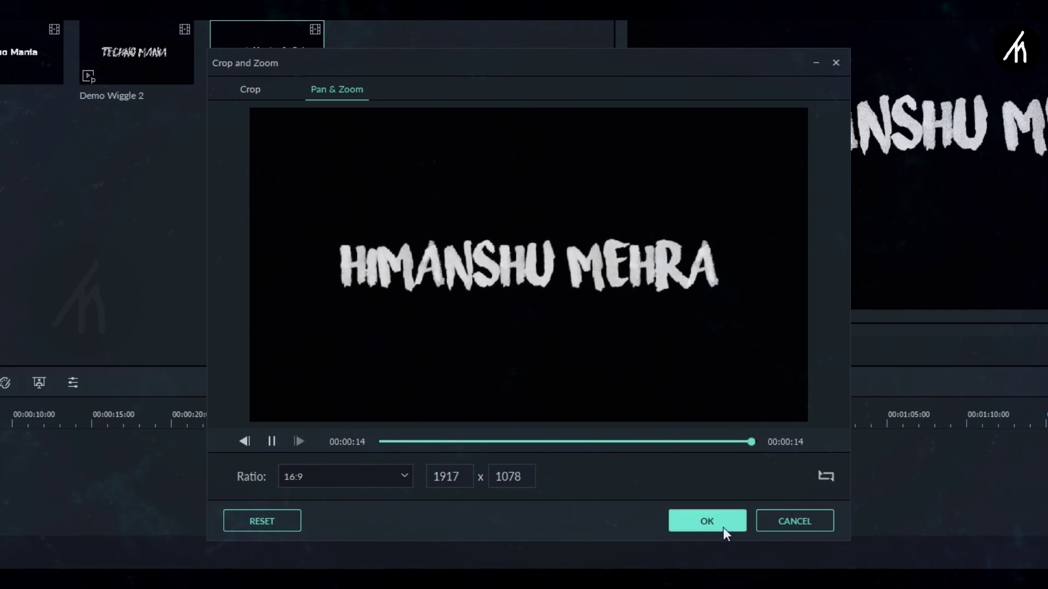
click(722, 528)
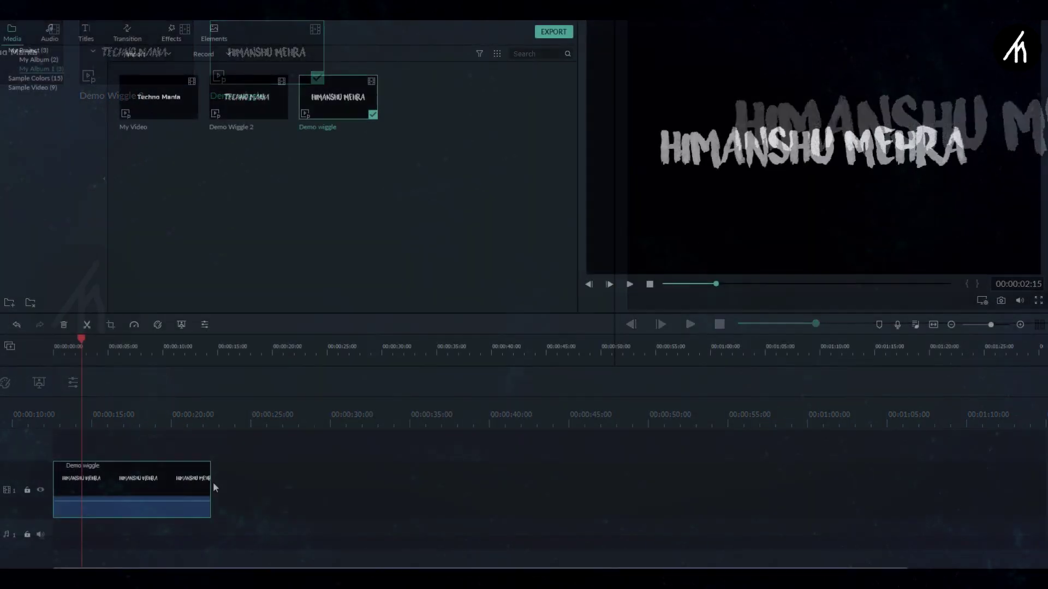
Trim Demo wiggle to about five seconds, export it as MP4, and preview the resulting My Video1
drag(211, 483, 116, 482)
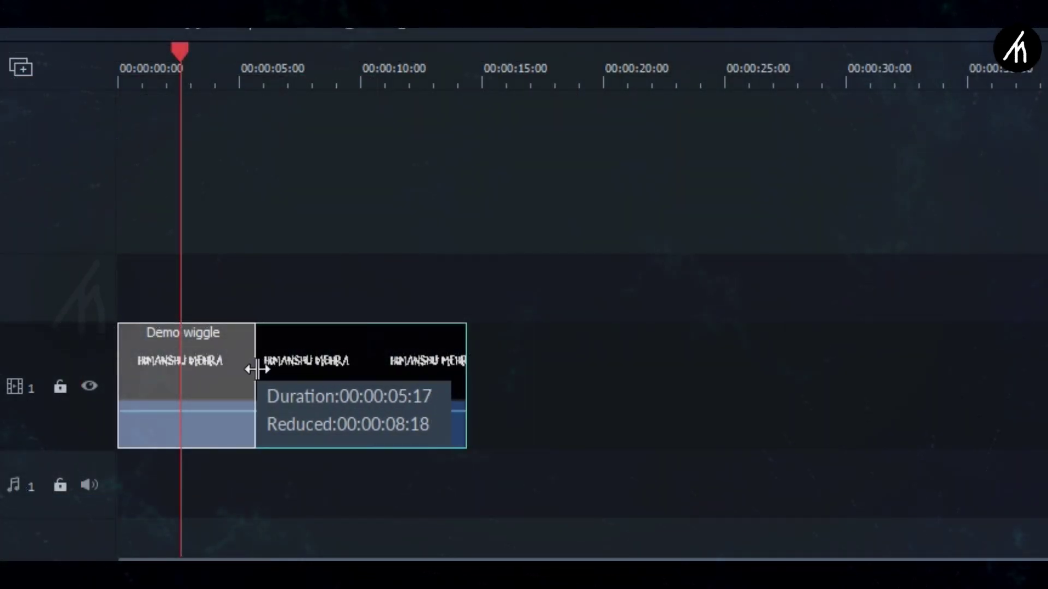
drag(256, 370, 254, 370)
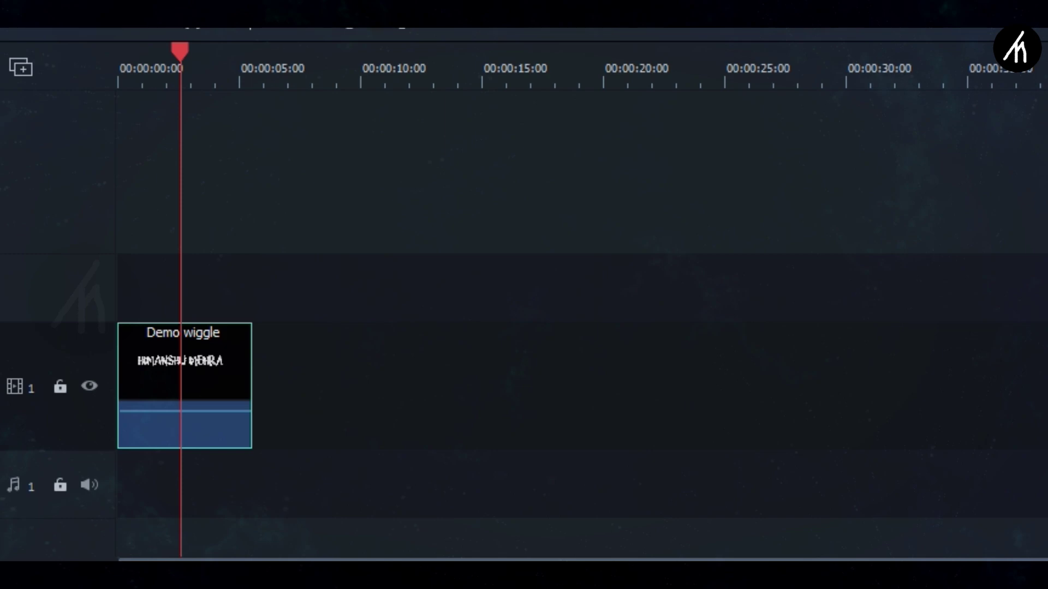
click(628, 286)
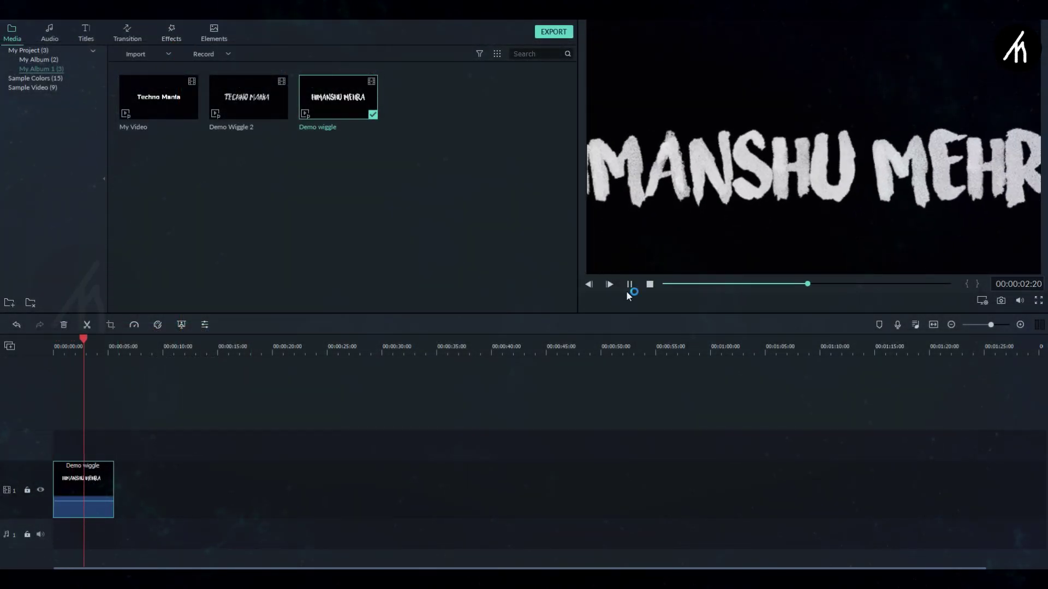
click(537, 34)
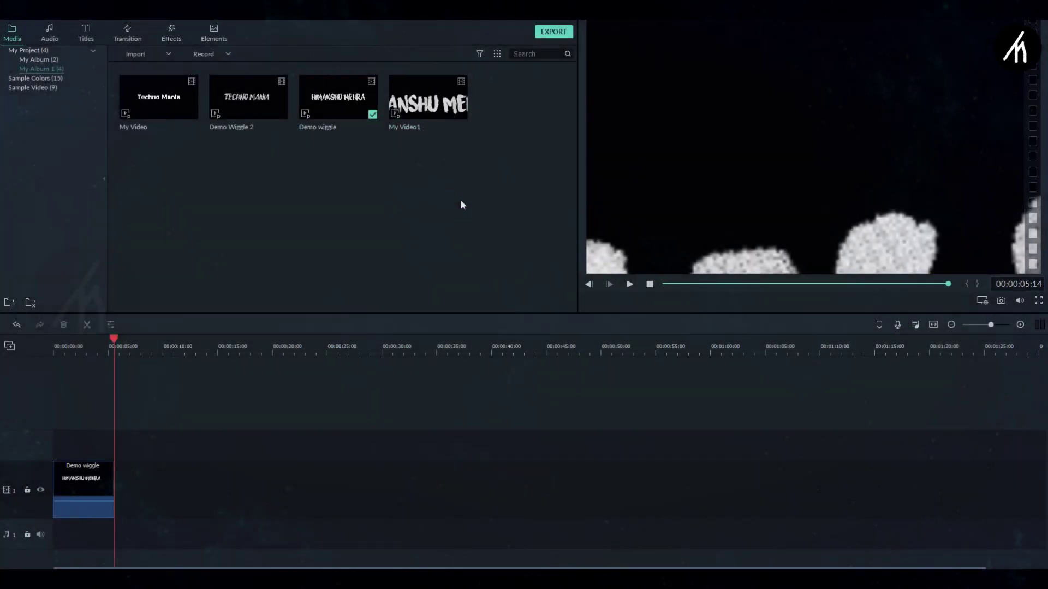
double_click(451, 108)
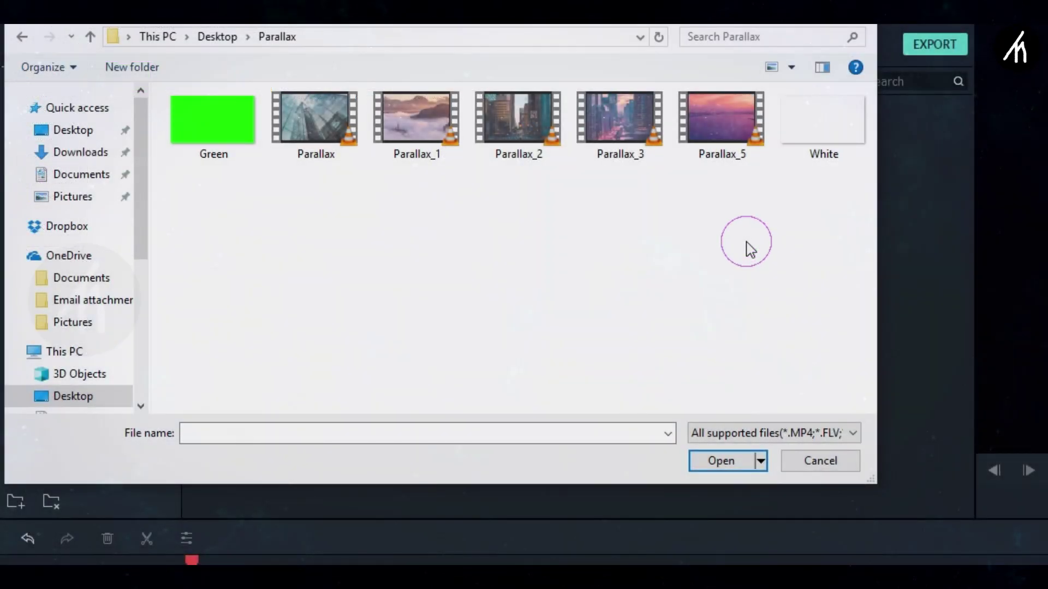
Select Parallax, Parallax_1, _2, _3 and _5 in the Parallax folder and import them
drag(442, 150, 200, 94)
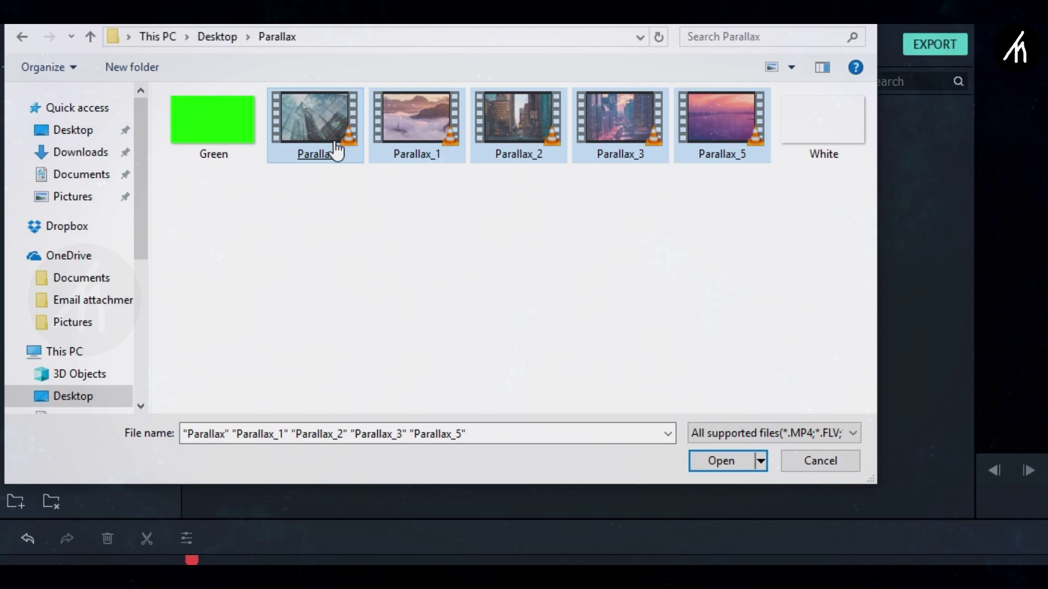
key(Return)
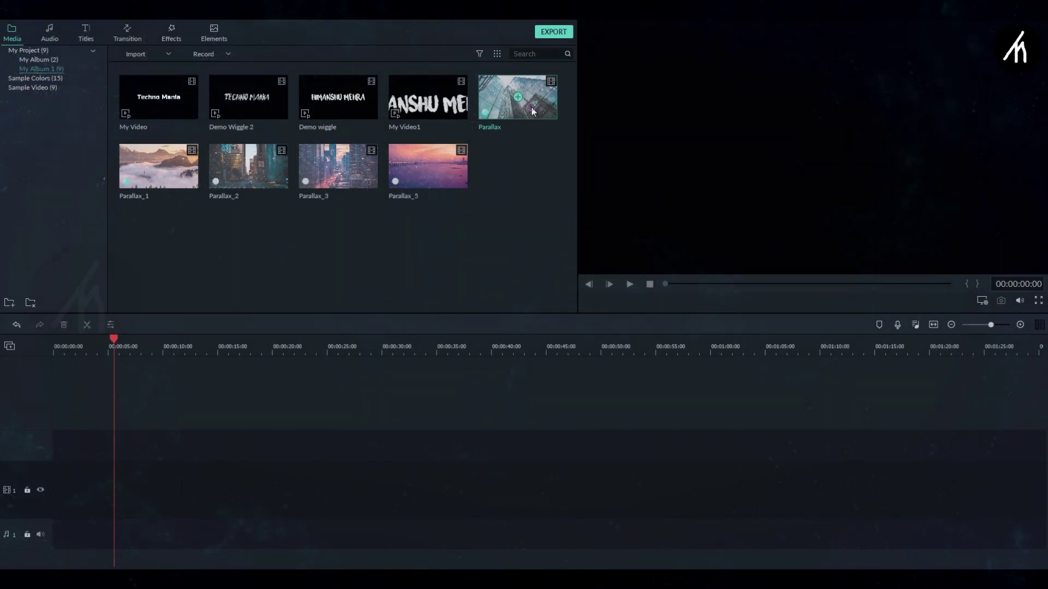
Put Parallax on track 1 keeping project settings, layer My Video1 on track 2, and open its settings
drag(531, 107, 55, 480)
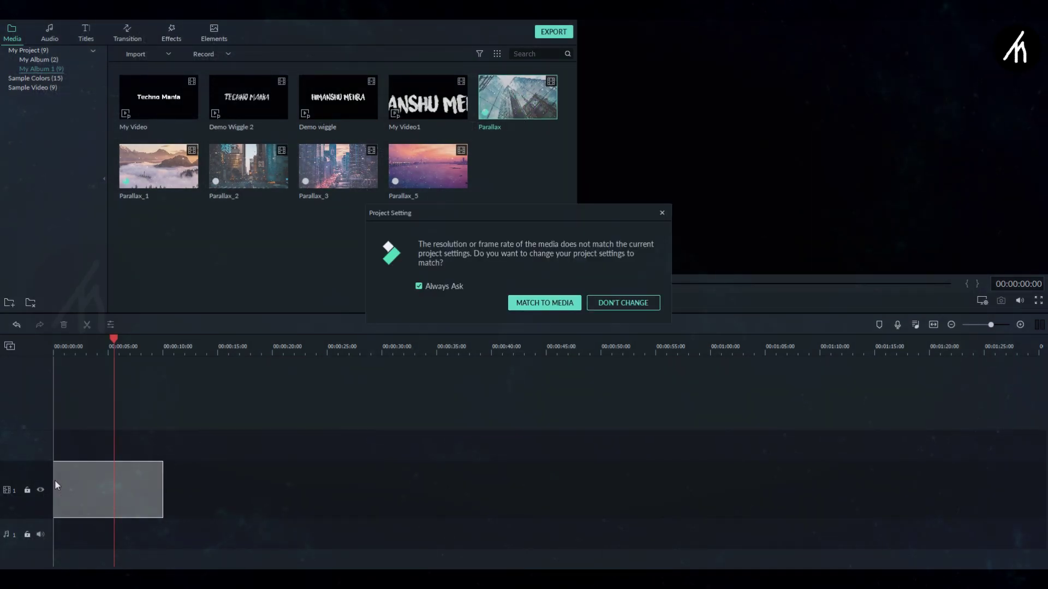
click(615, 307)
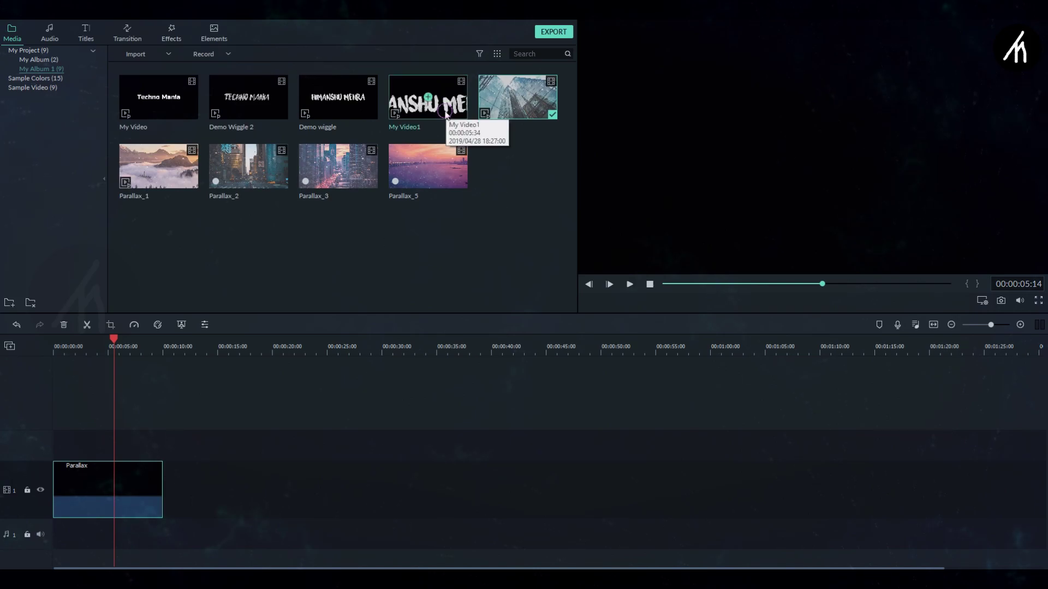
drag(446, 115, 63, 433)
drag(145, 261, 140, 261)
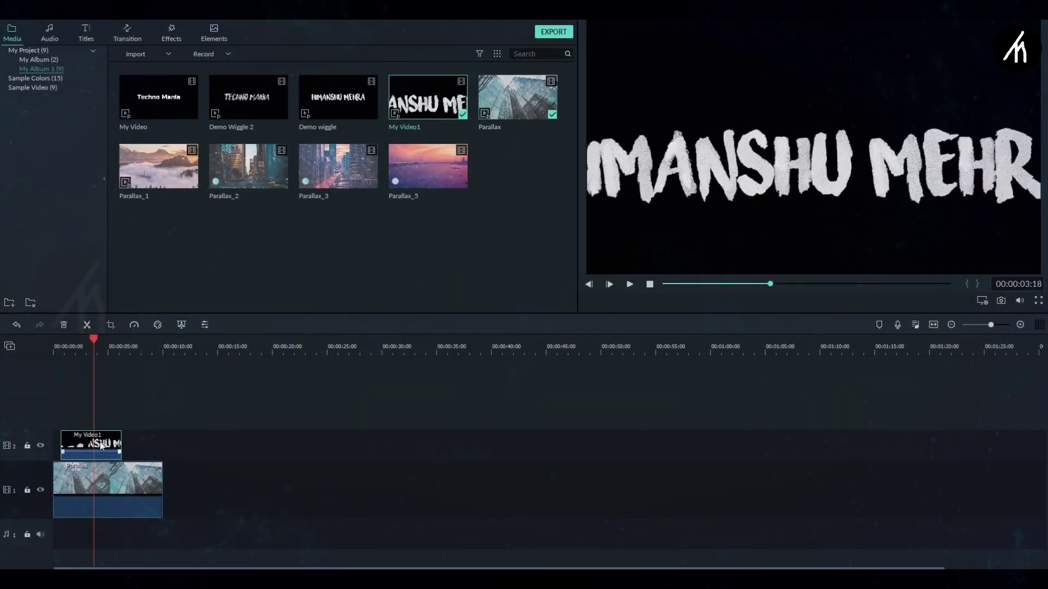
double_click(100, 446)
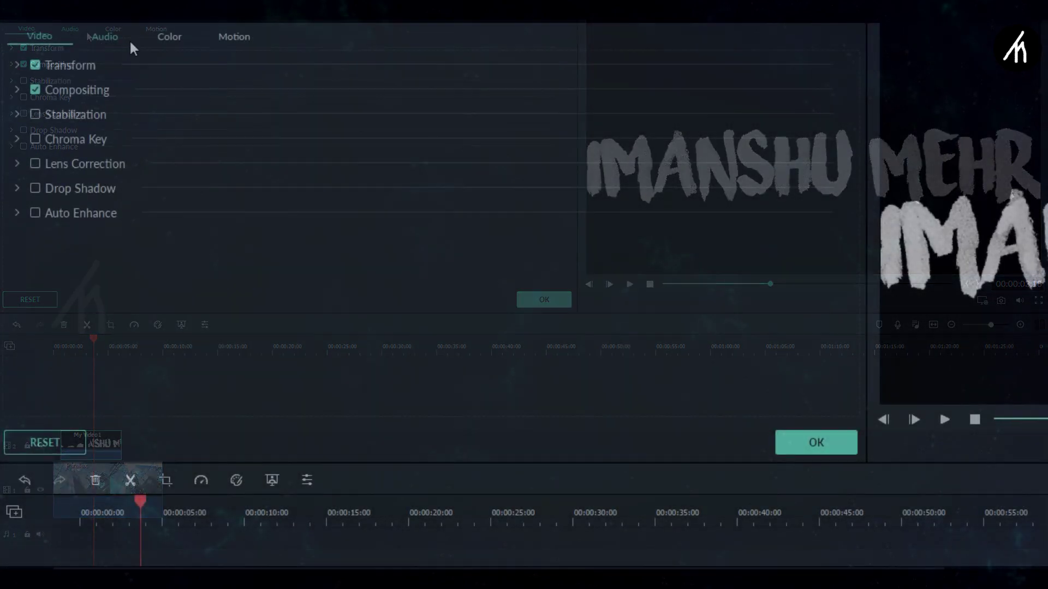
Enable Chroma Key on My Video1 to key out its black background
click(17, 139)
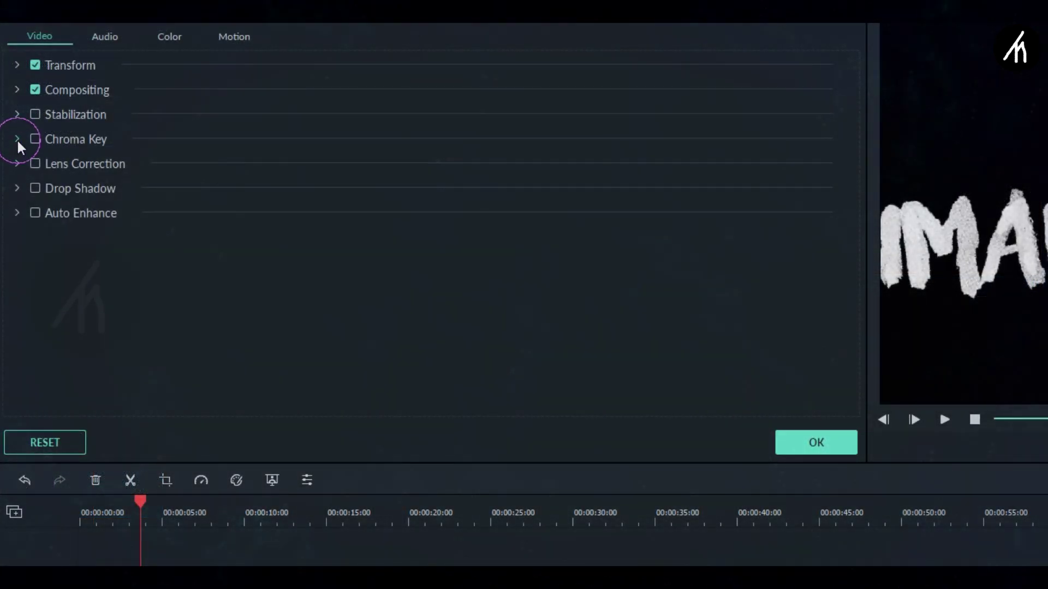
click(43, 138)
click(352, 180)
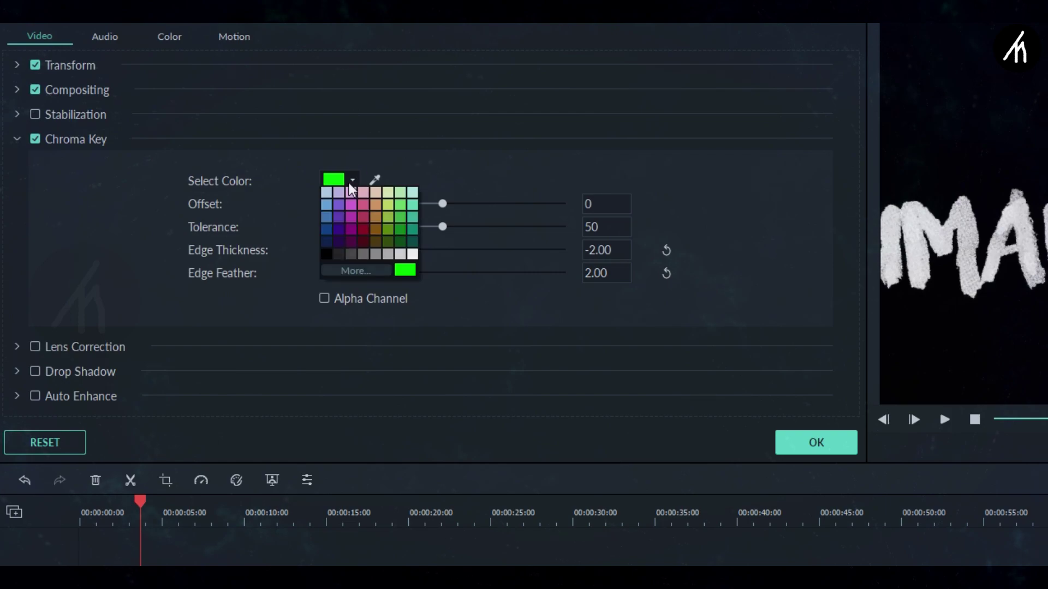
click(326, 254)
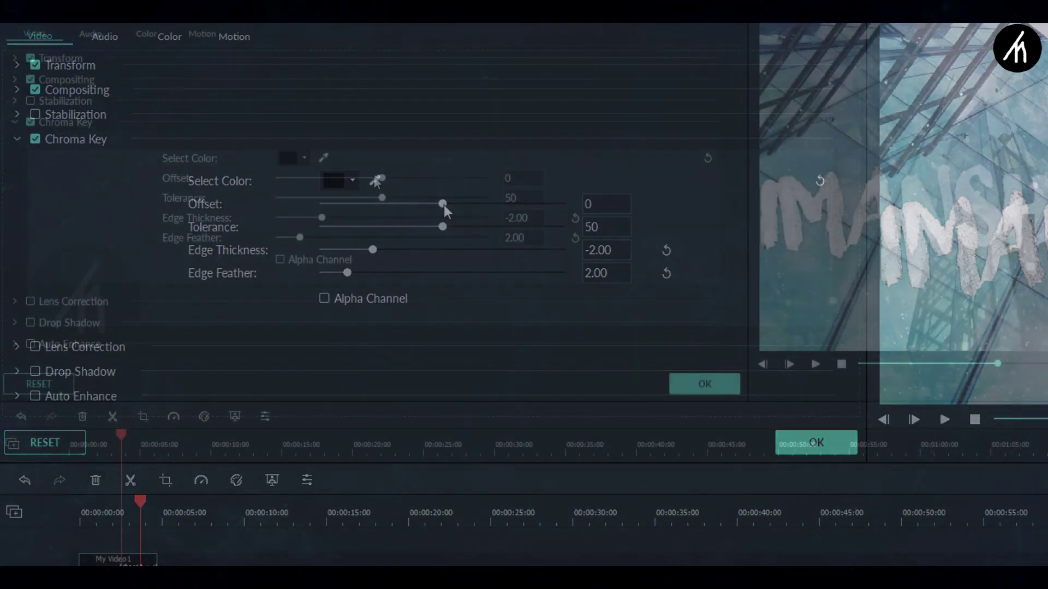
click(17, 139)
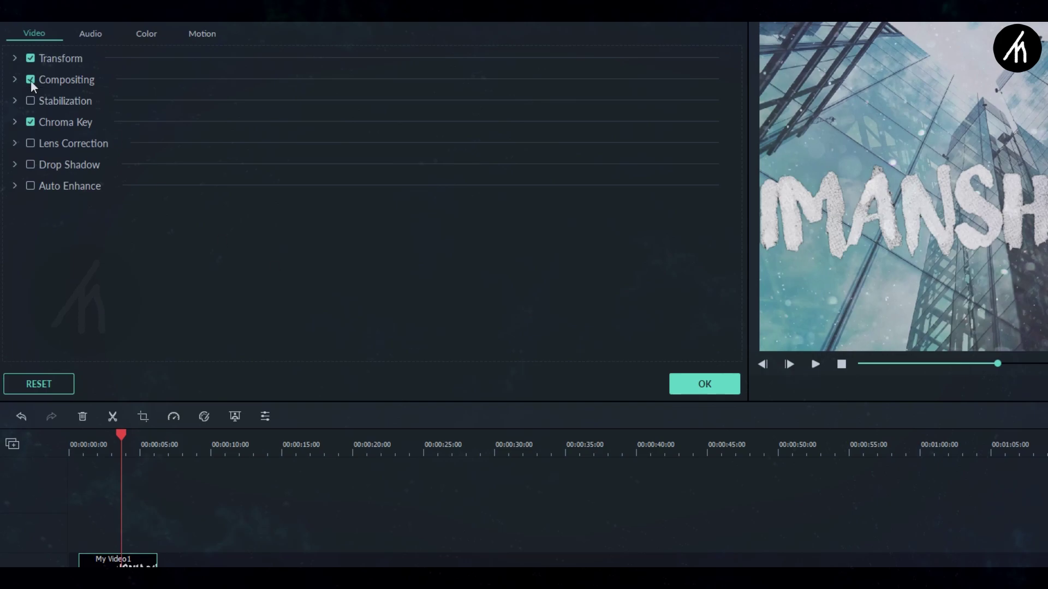
Set the blending mode to Overlay and add a drop shadow with distance 3 and blur 9
click(15, 80)
click(345, 117)
click(319, 219)
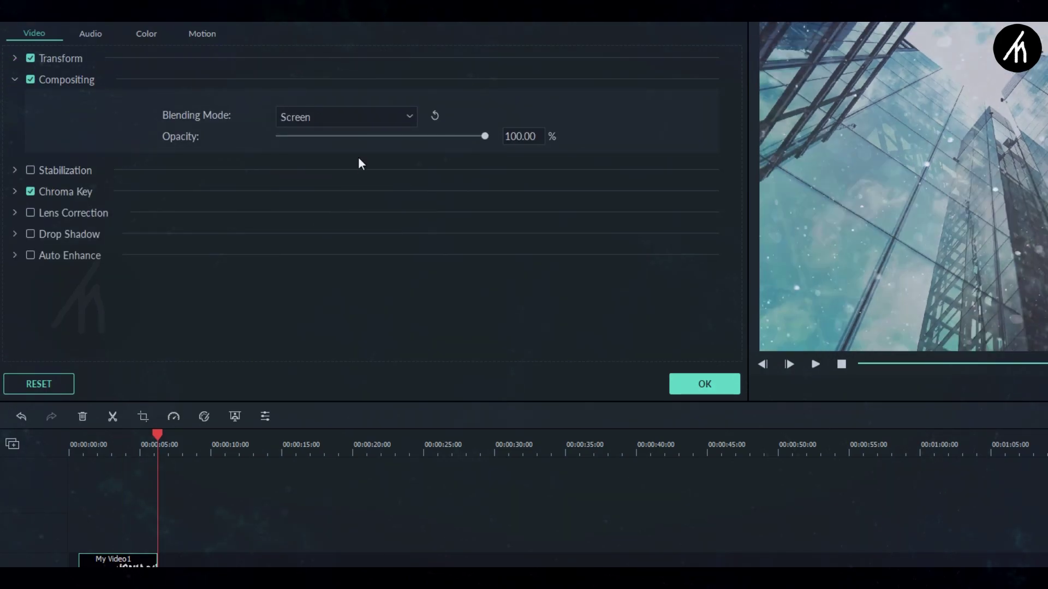
click(358, 123)
click(313, 223)
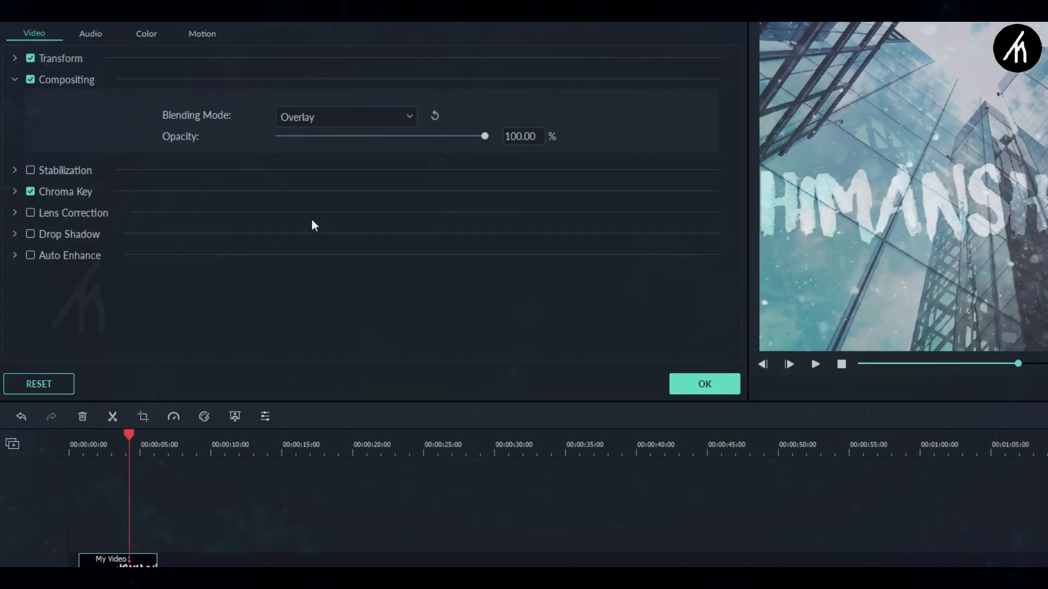
click(30, 234)
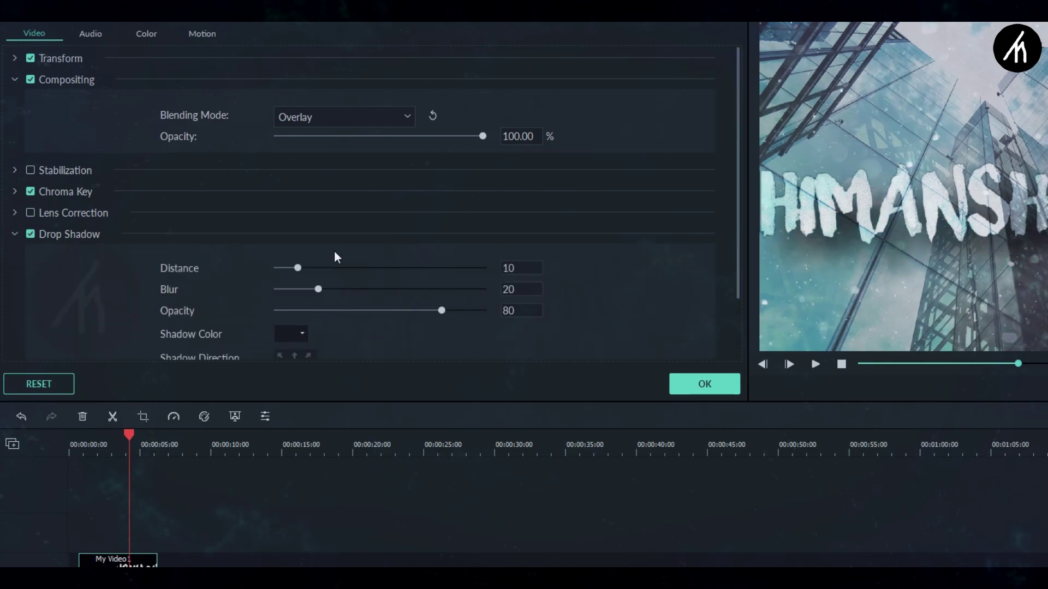
drag(318, 289, 296, 291)
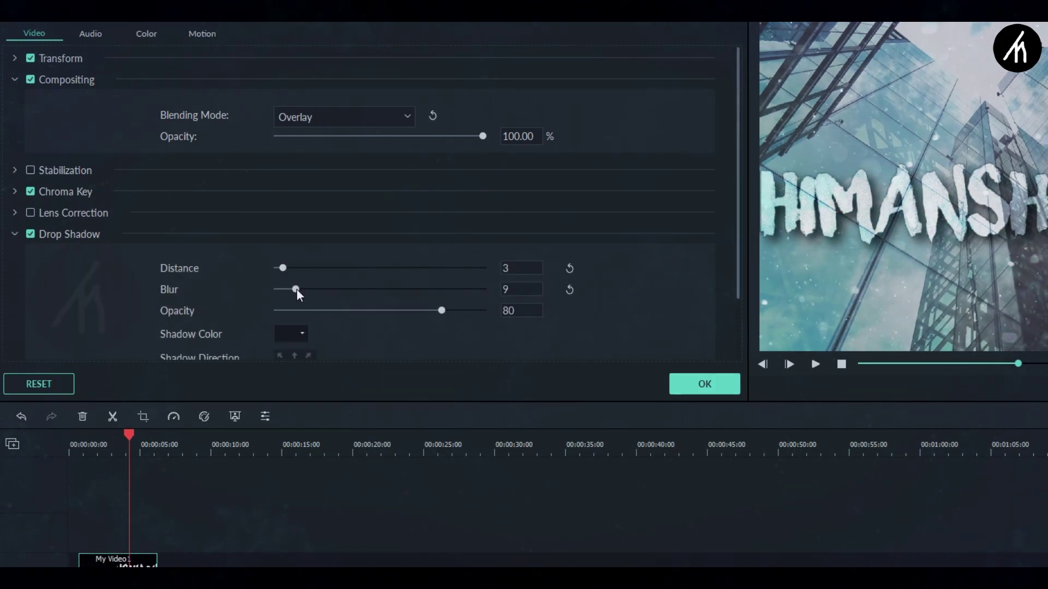
click(721, 389)
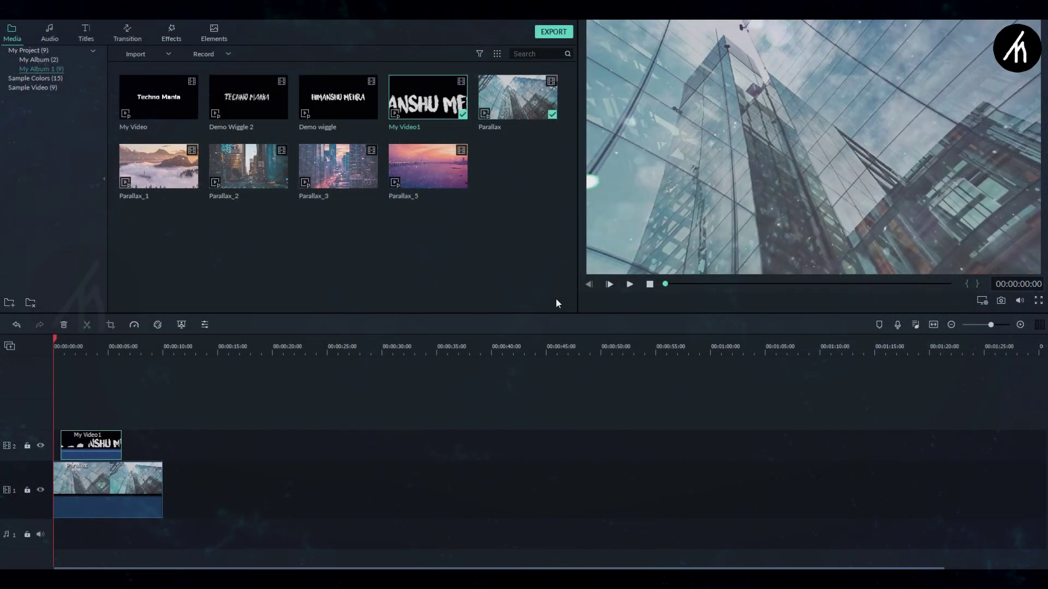
key(space)
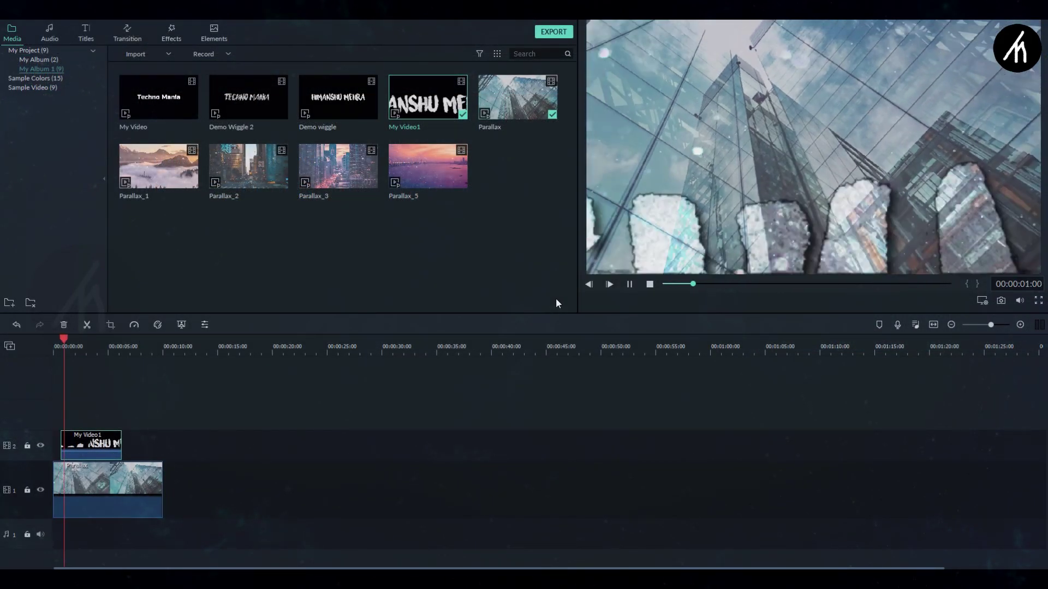
key(space)
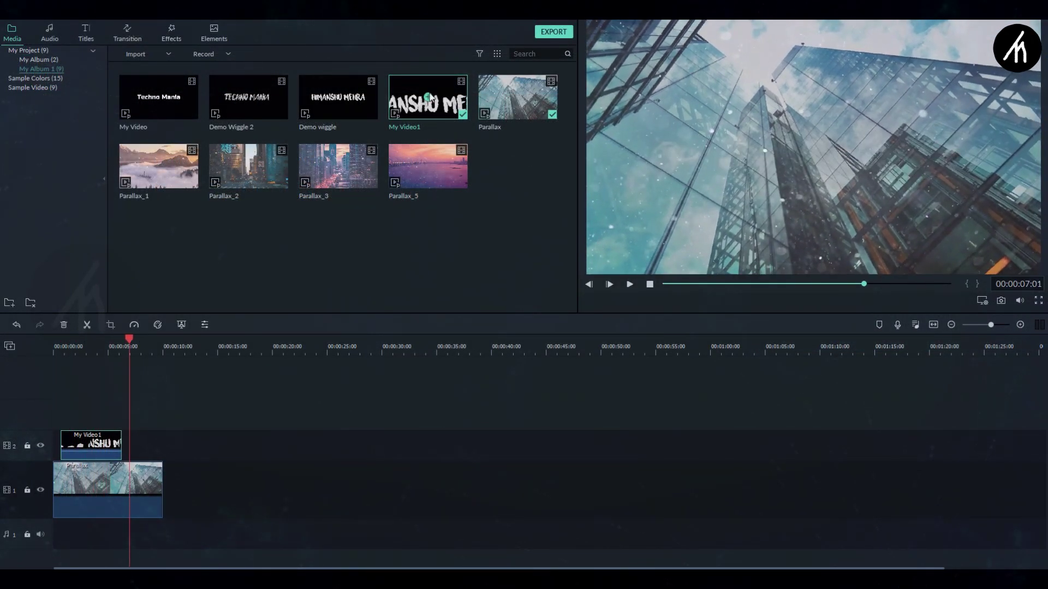
click(419, 284)
click(113, 350)
key(space)
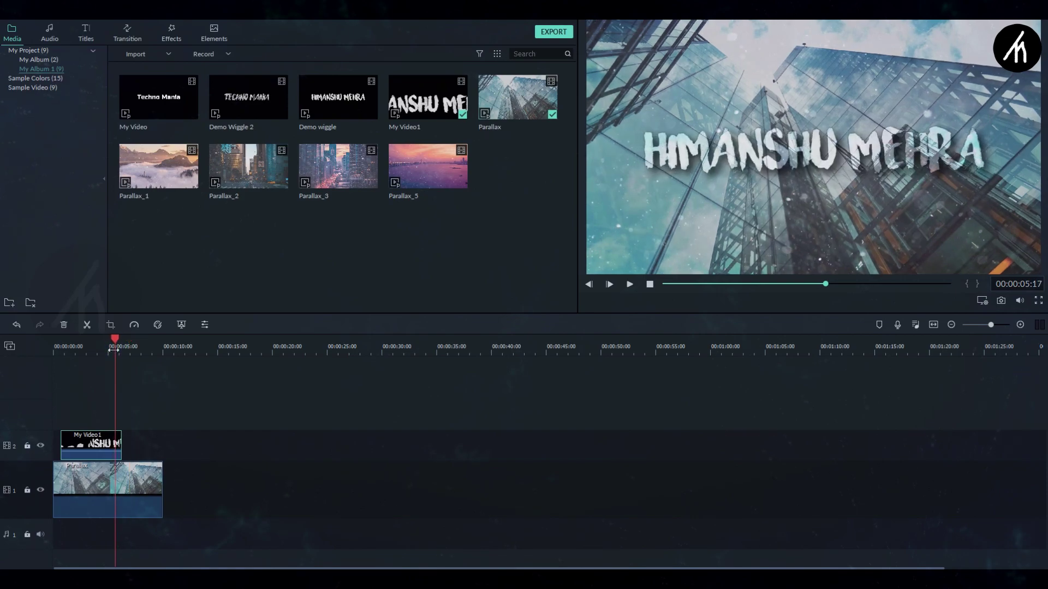
key(space)
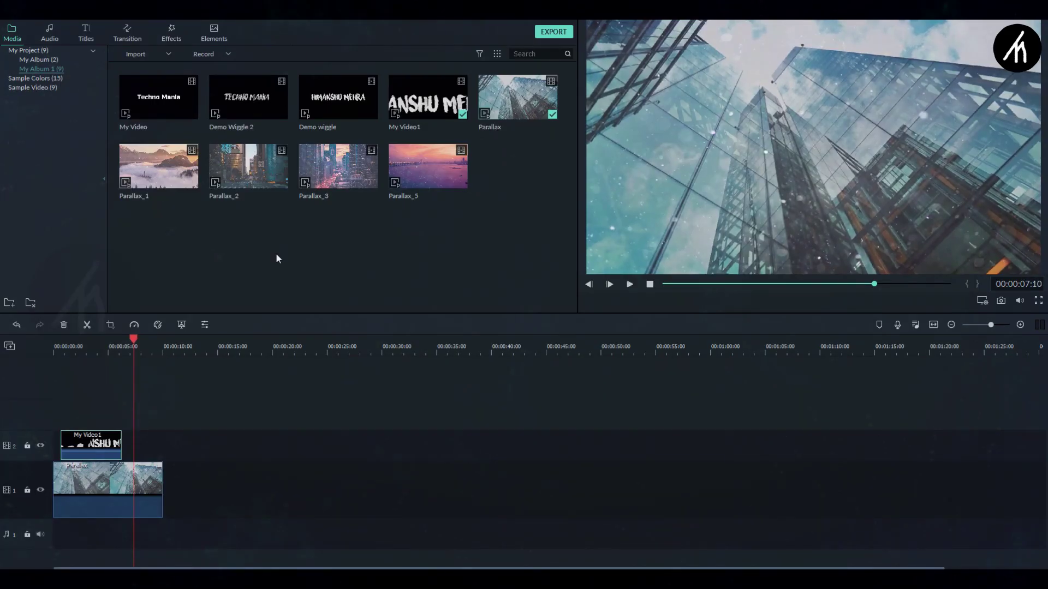
Place Demo wiggle on track 2 right after My Video1 and open its video settings
drag(349, 116, 237, 405)
drag(156, 435, 124, 437)
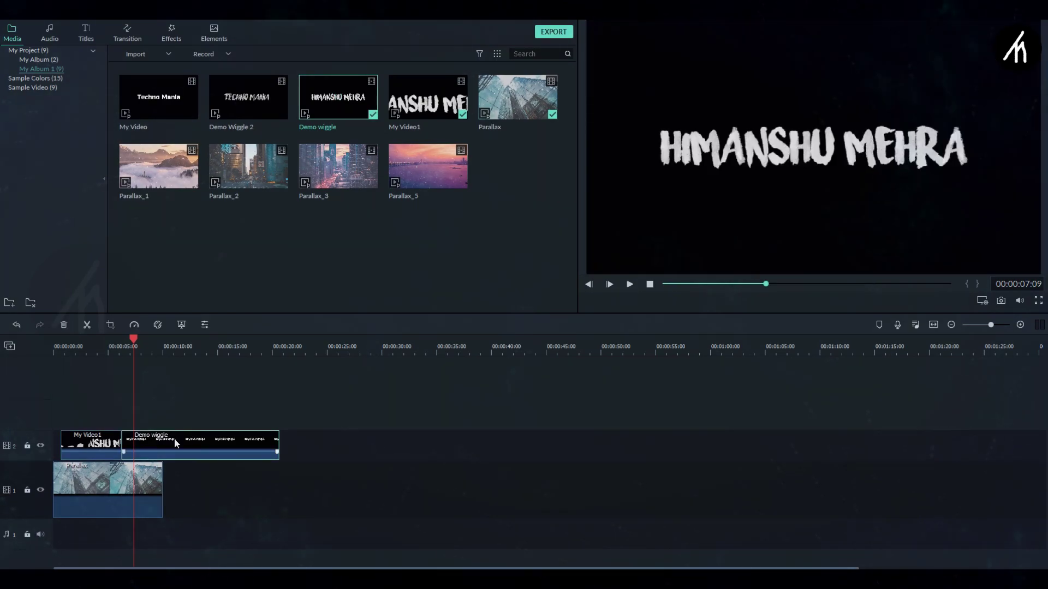
double_click(175, 440)
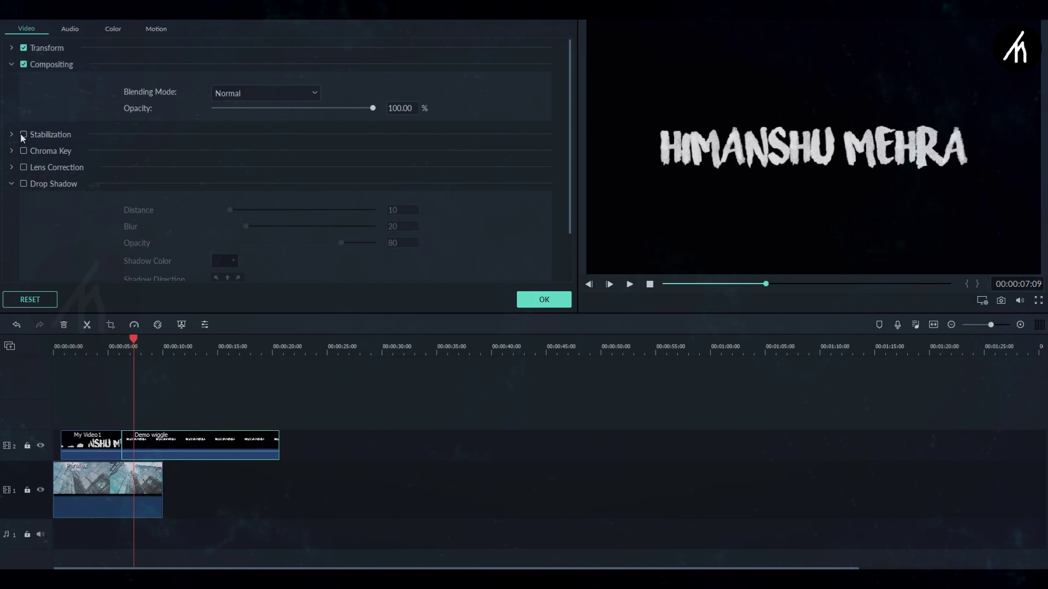
Give Demo wiggle Chroma Key, Overlay blending and a drop shadow at distance 5
click(13, 152)
click(217, 176)
click(218, 186)
click(12, 150)
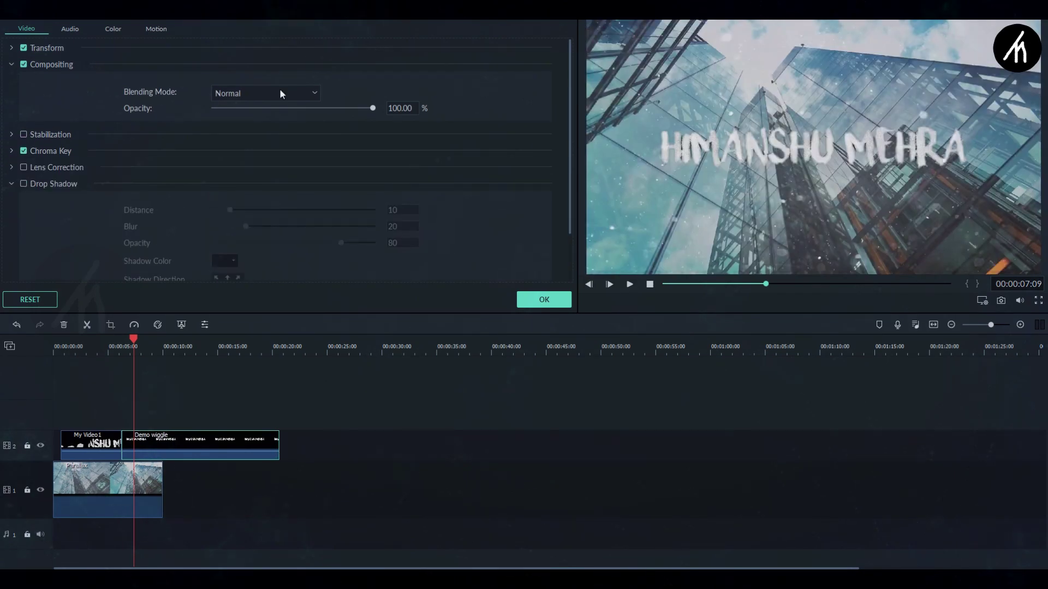
click(265, 94)
click(243, 172)
click(48, 187)
click(121, 395)
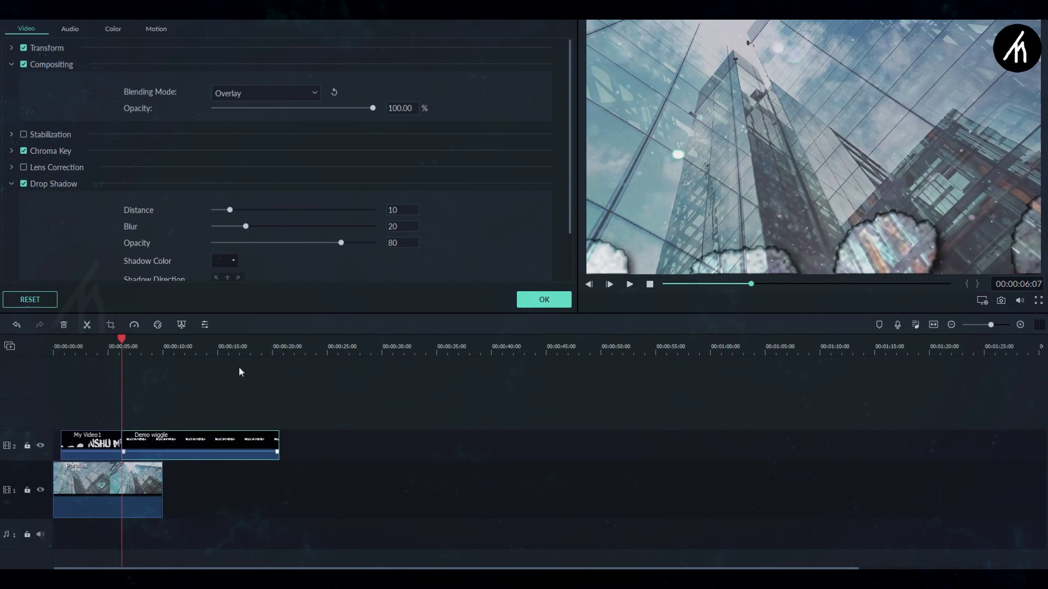
scroll(404, 204, down, 1)
text(5)
click(544, 299)
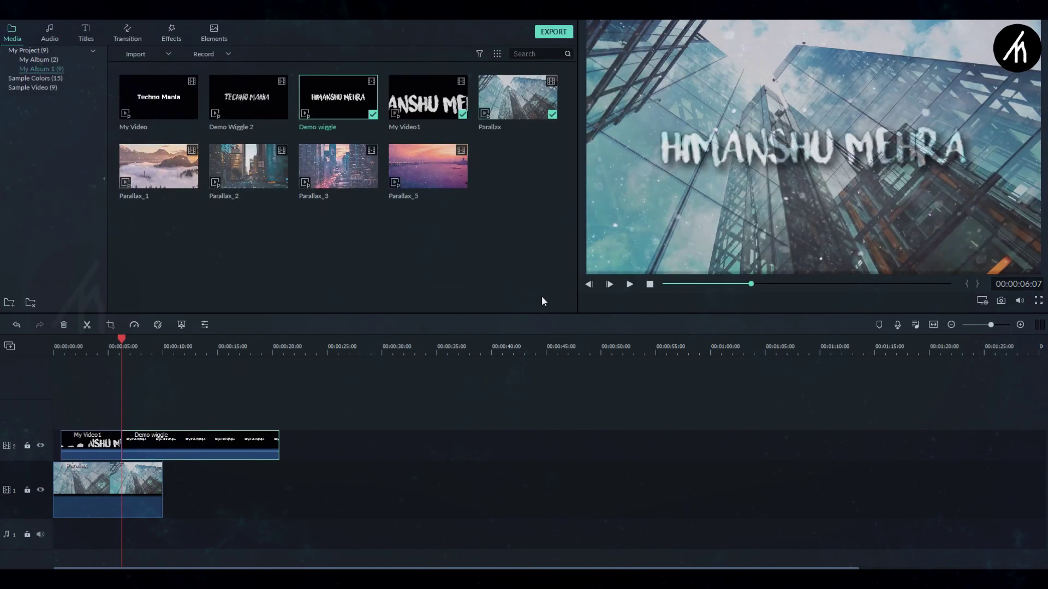
drag(107, 347, 139, 348)
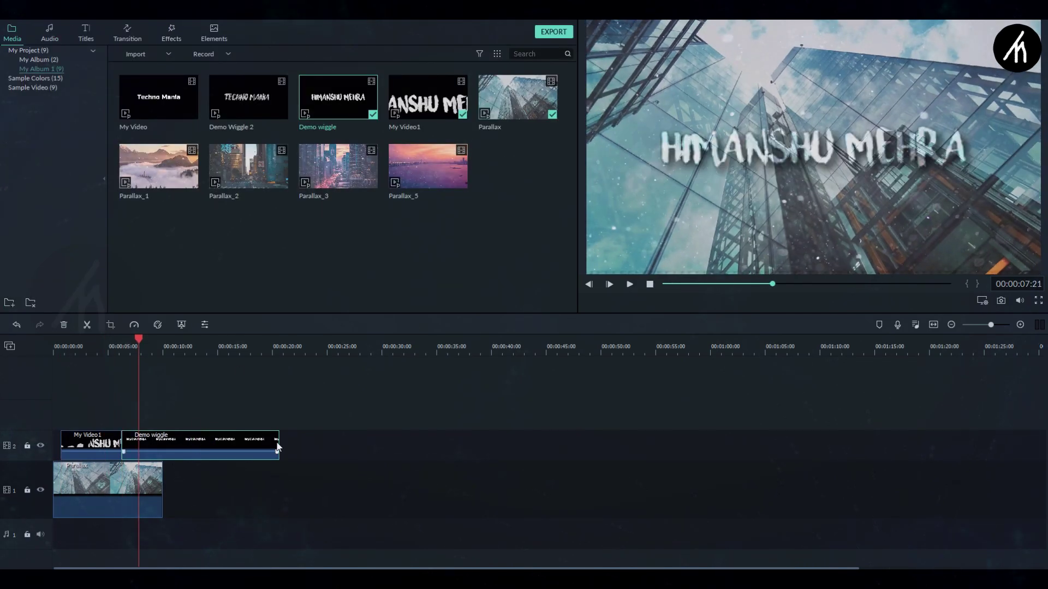
Trim Demo wiggle so it ends together with the Parallax clip
drag(279, 442, 162, 443)
key(Right)
key(Right)
key(Right)
key(Right)
key(Right)
key(Right)
key(Right)
key(Right)
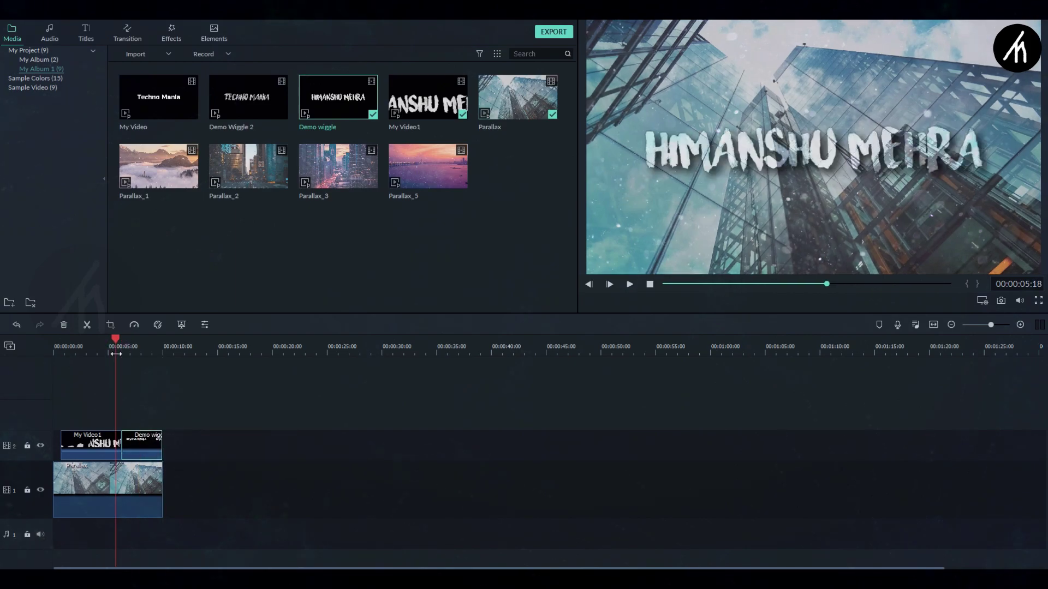
key(Right)
key(Right)
key(Right)
key(Right)
key(Right)
key(Right)
key(Right)
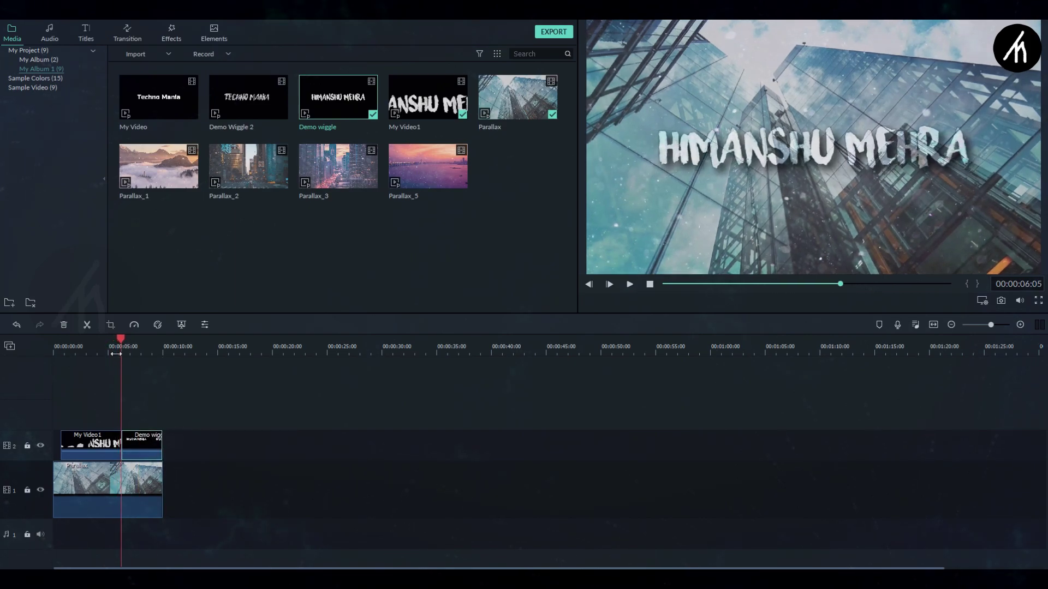
Set the Demo wiggle clip's Chroma Key Offset to -3
double_click(141, 436)
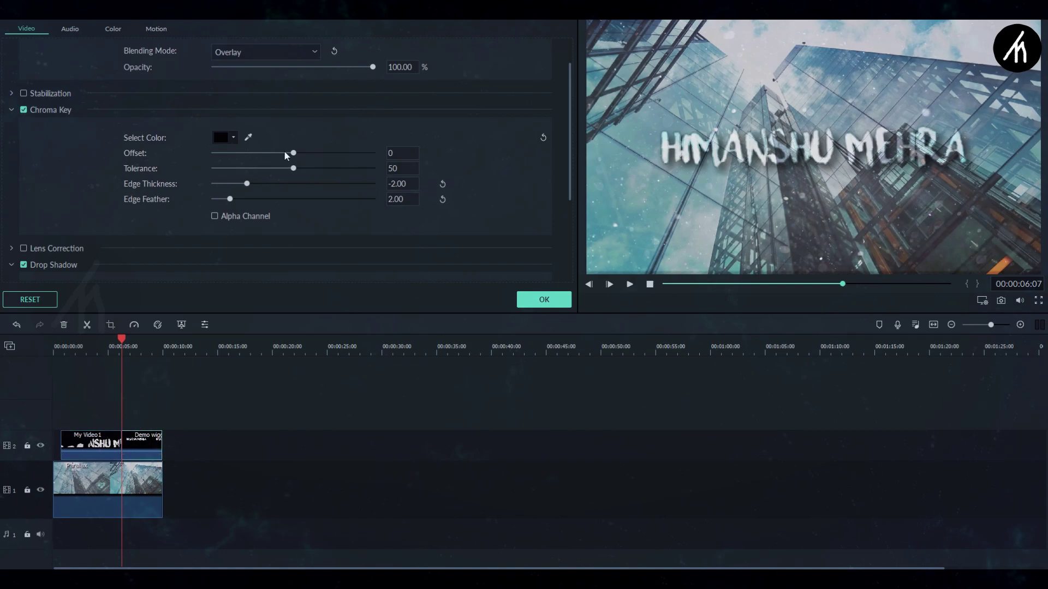
scroll(28, 128, up, 1)
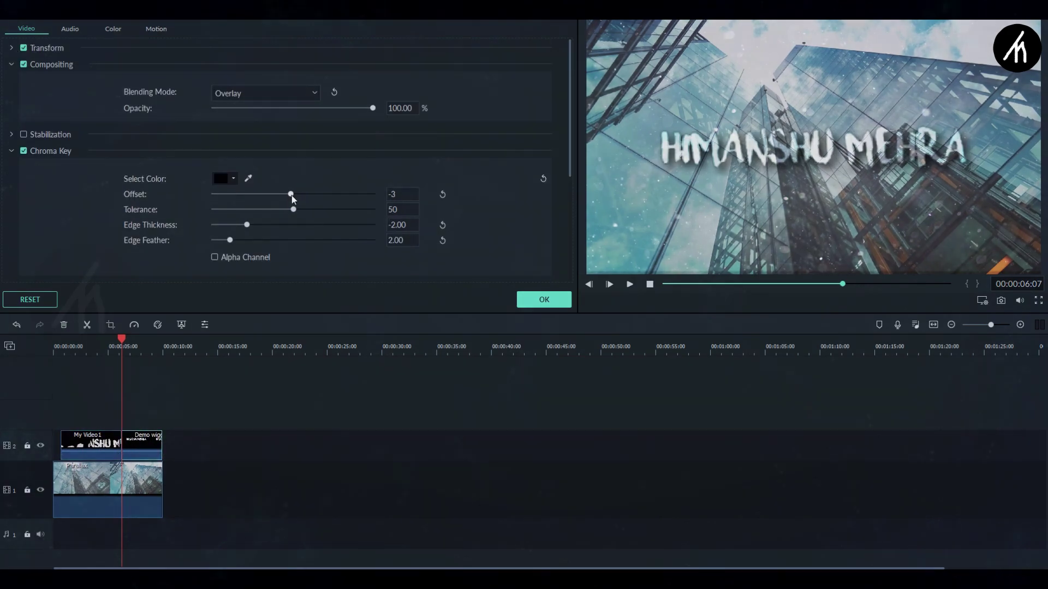
scroll(88, 161, down, 4)
click(544, 299)
click(648, 284)
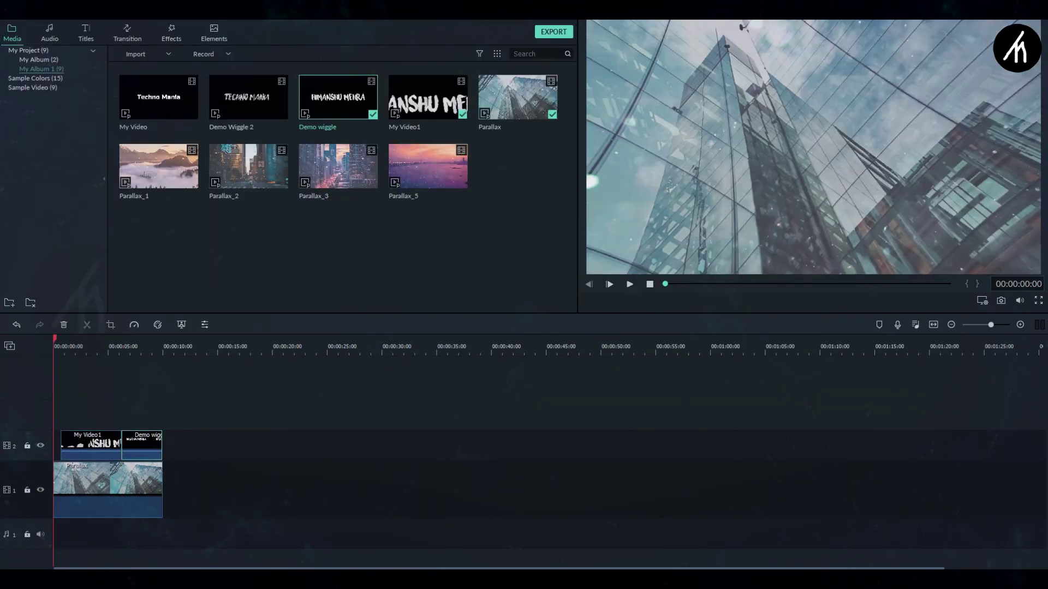
Open the Export dialog showing MP4 output named My Video at 1920x1080, 60 fps
key(ctrl+e)
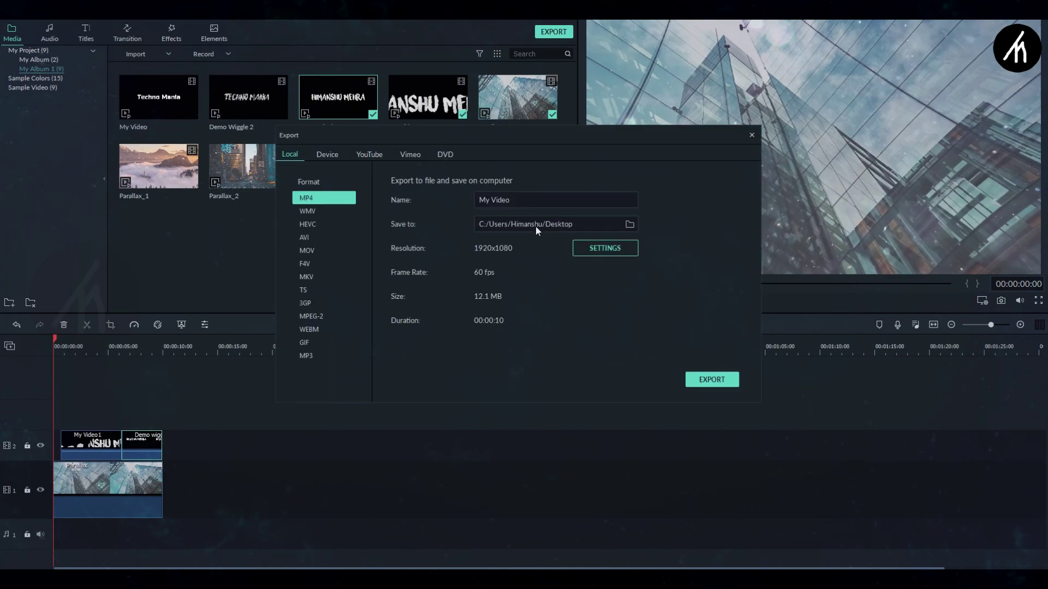